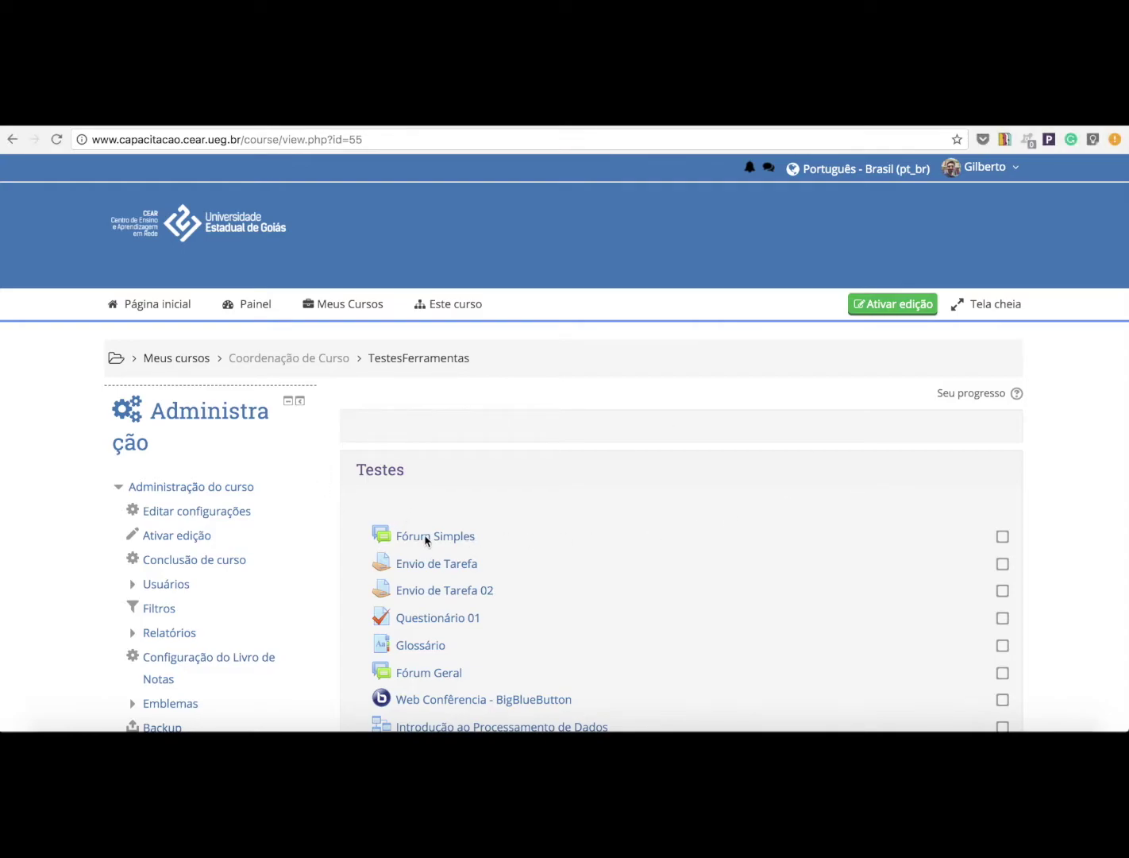
Step: Open the Fórum Simples forum from the Testes section and view its first nested replies
click(427, 537)
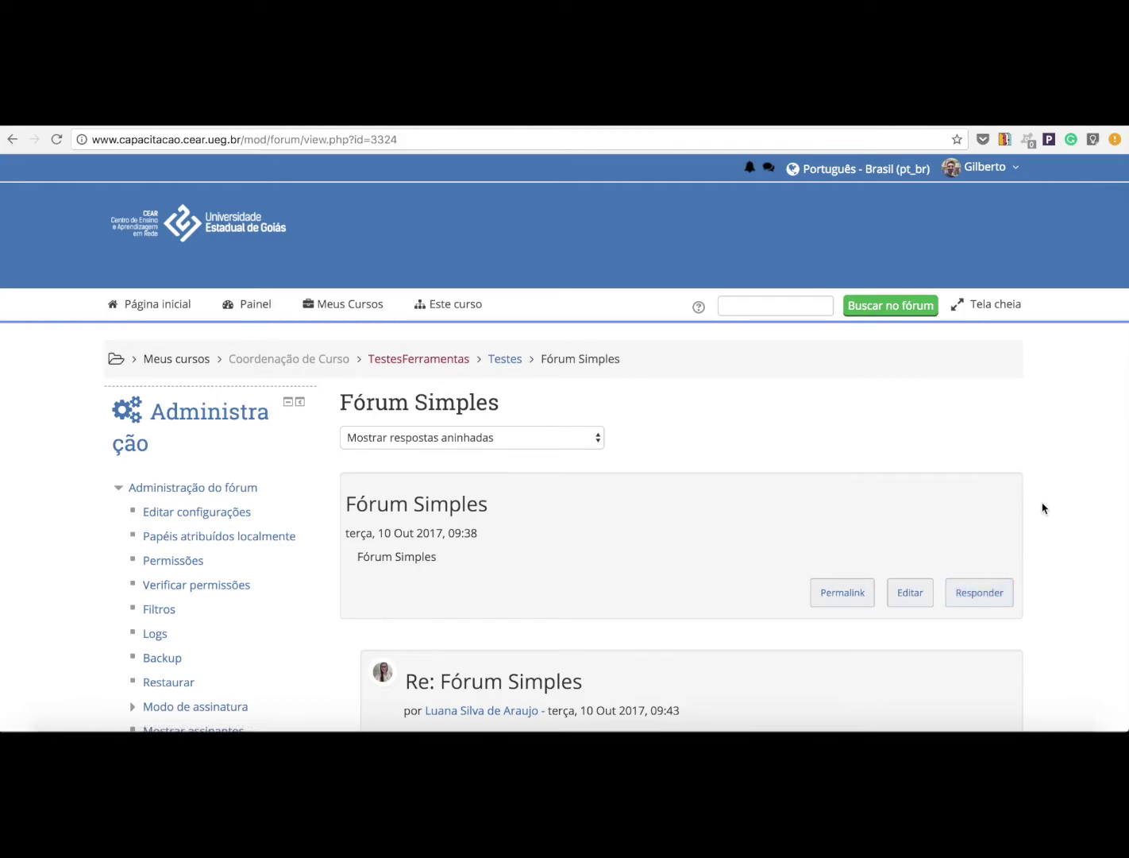
scroll(945, 590, down, 5)
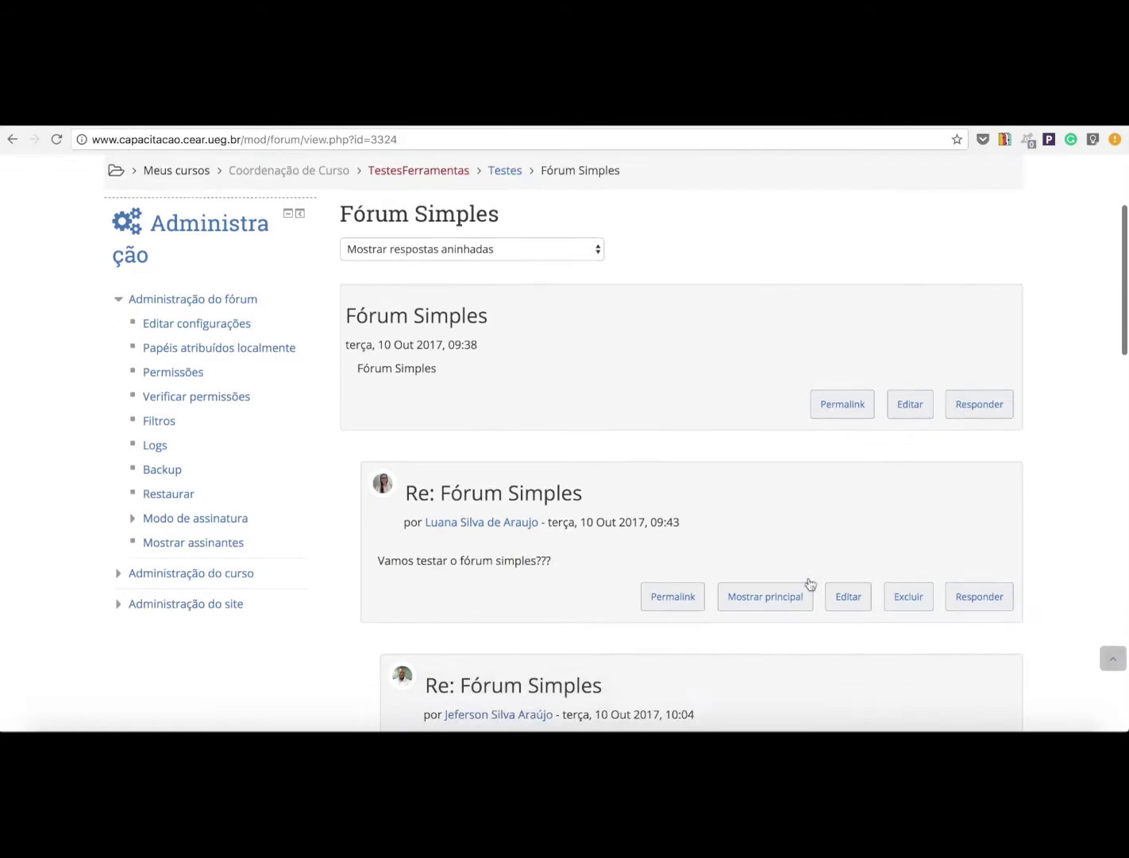
scroll(548, 499, down, 2)
scroll(582, 494, down, 2)
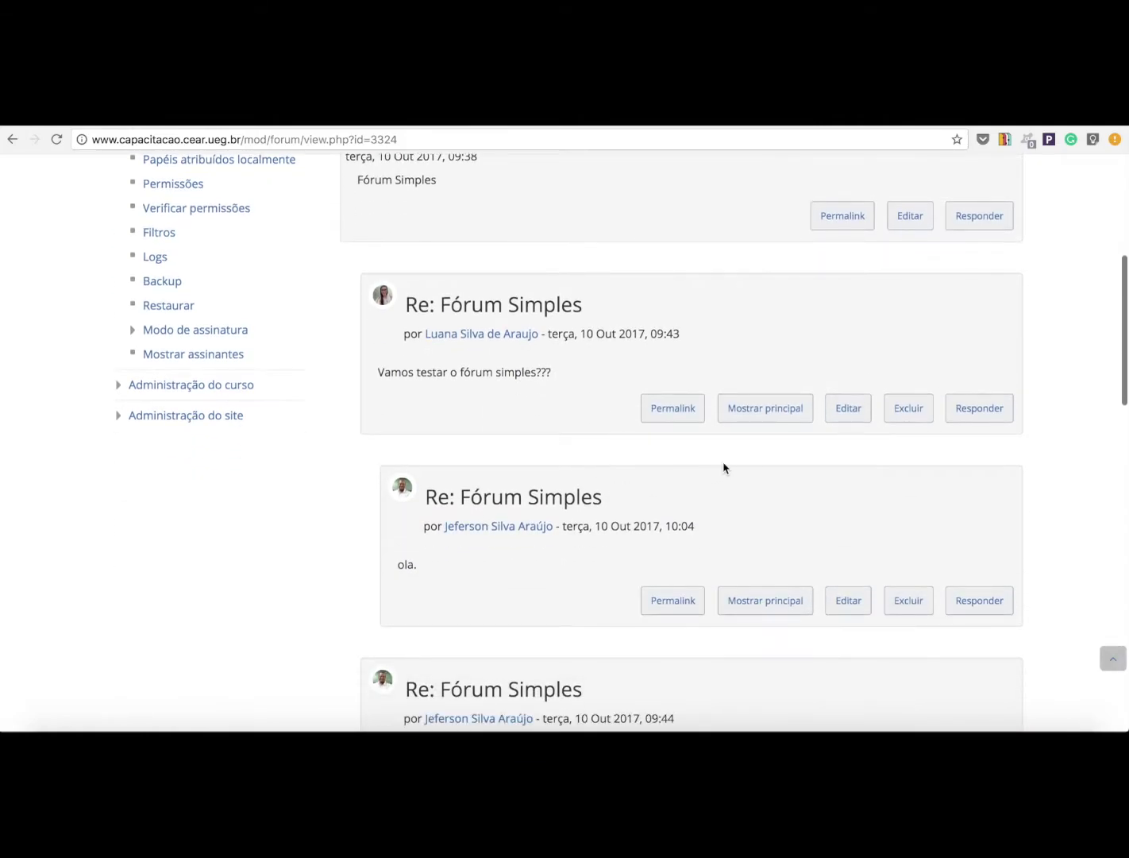
Step: View the reply form for the "Vamos testar o fórum simples???" post, then return to the Fórum Simples discussion
click(985, 410)
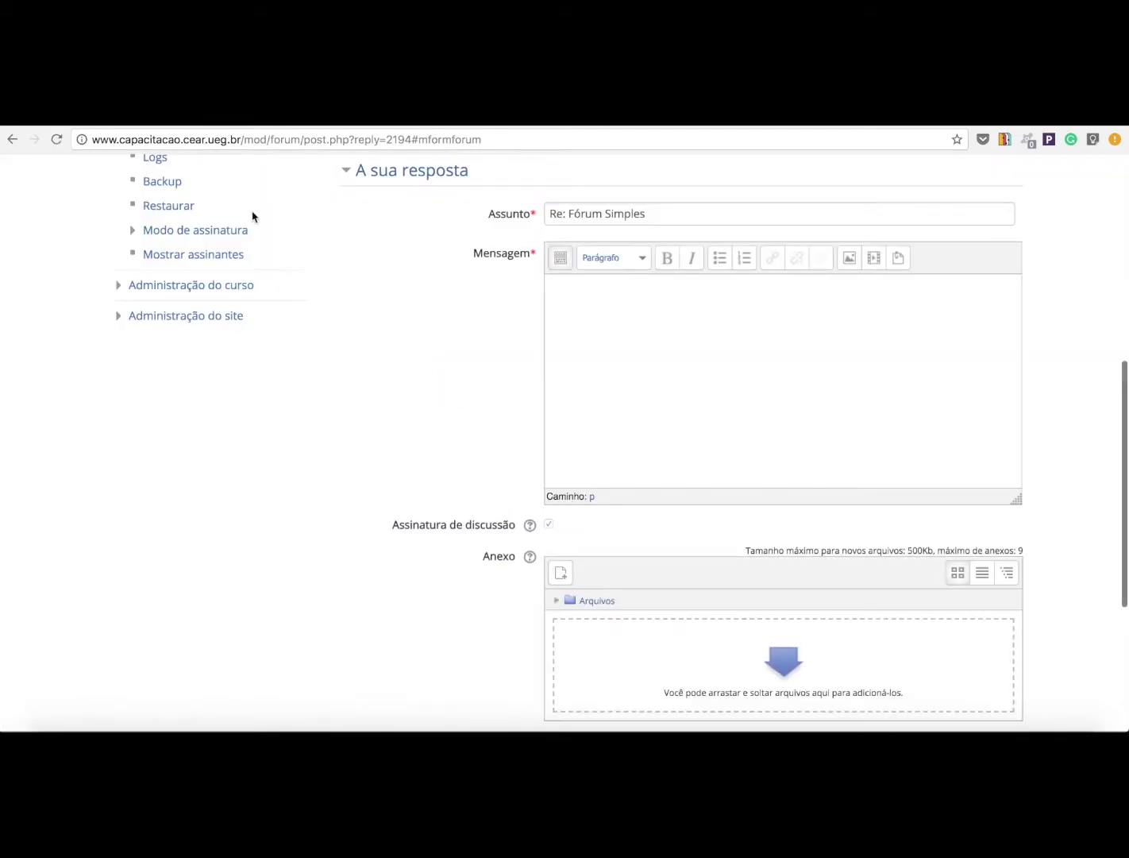
click(12, 140)
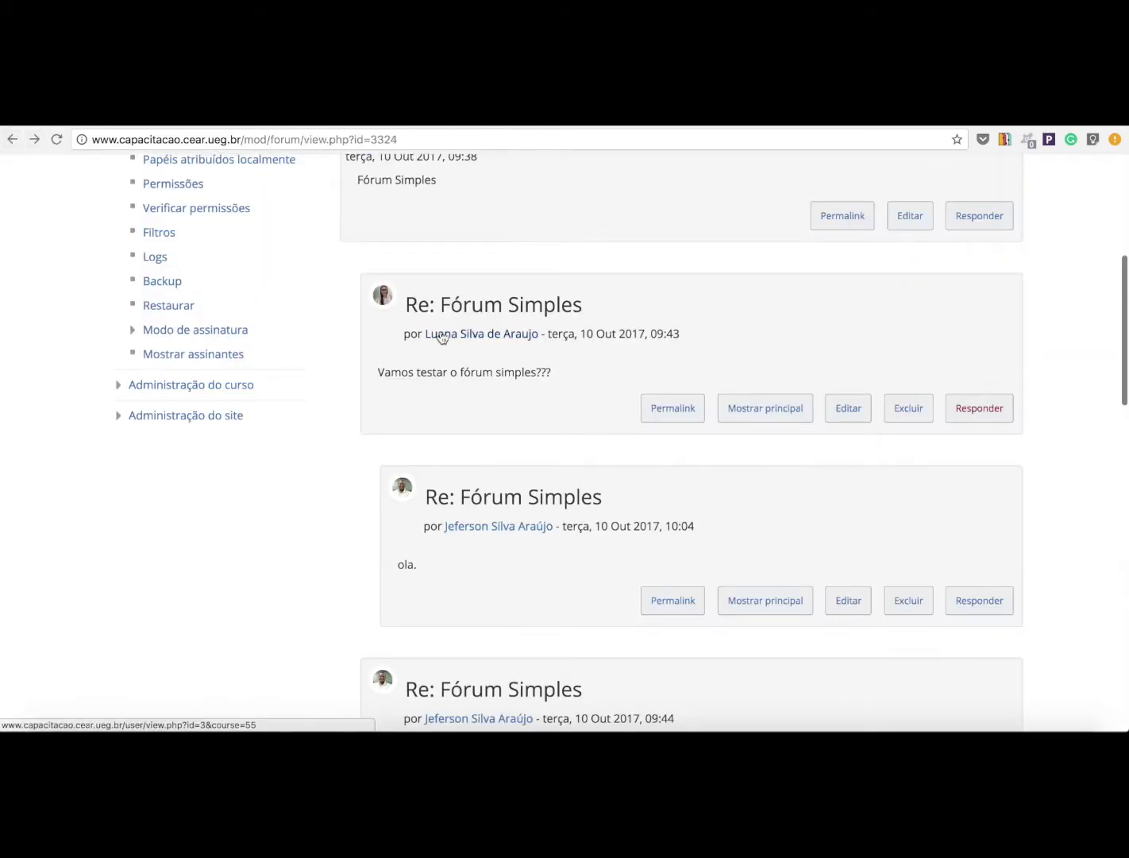
scroll(782, 353, down, 1)
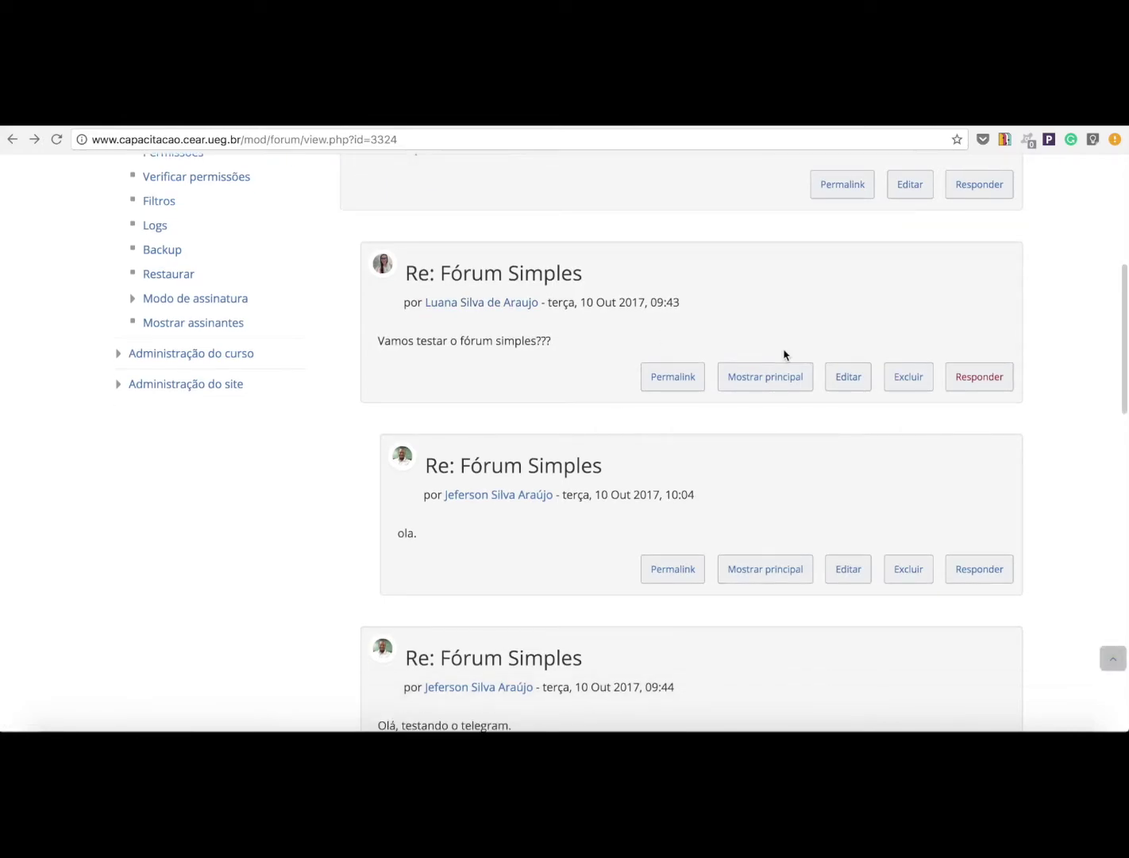
scroll(790, 356, up, 2)
scroll(898, 294, up, 2)
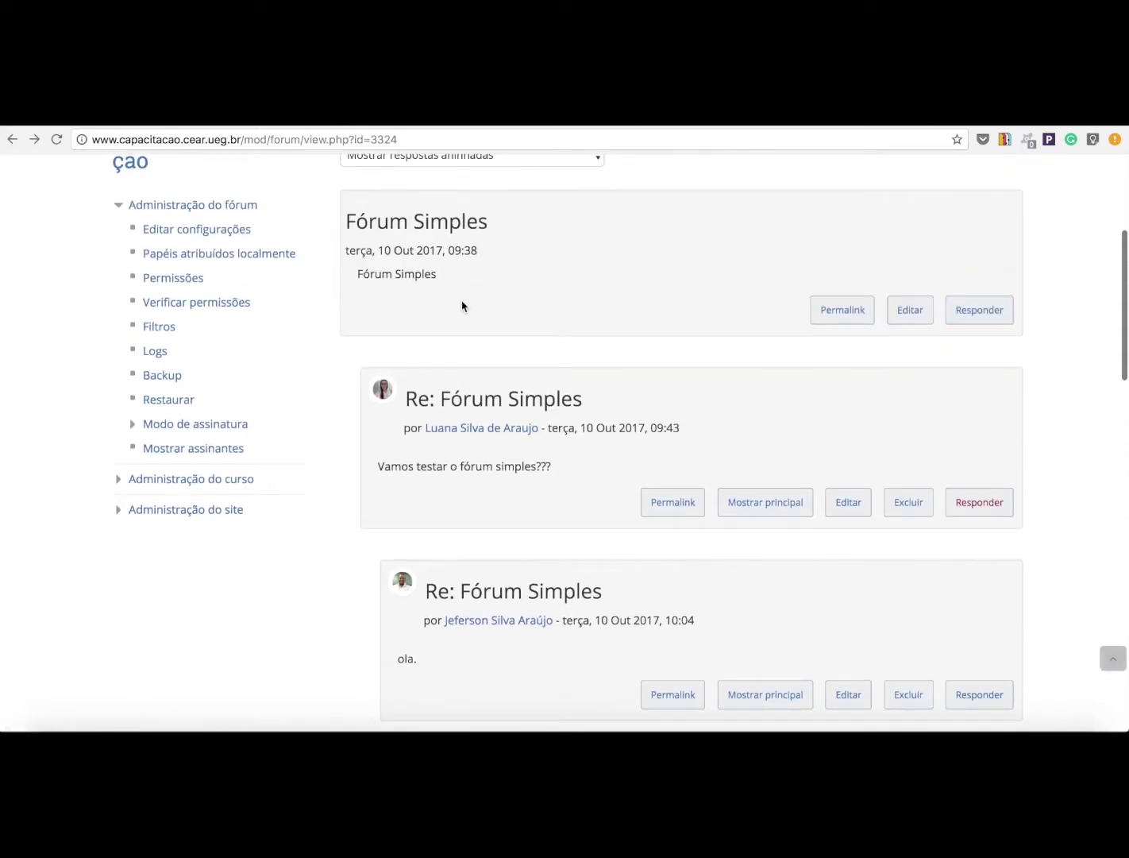
scroll(620, 273, up, 3)
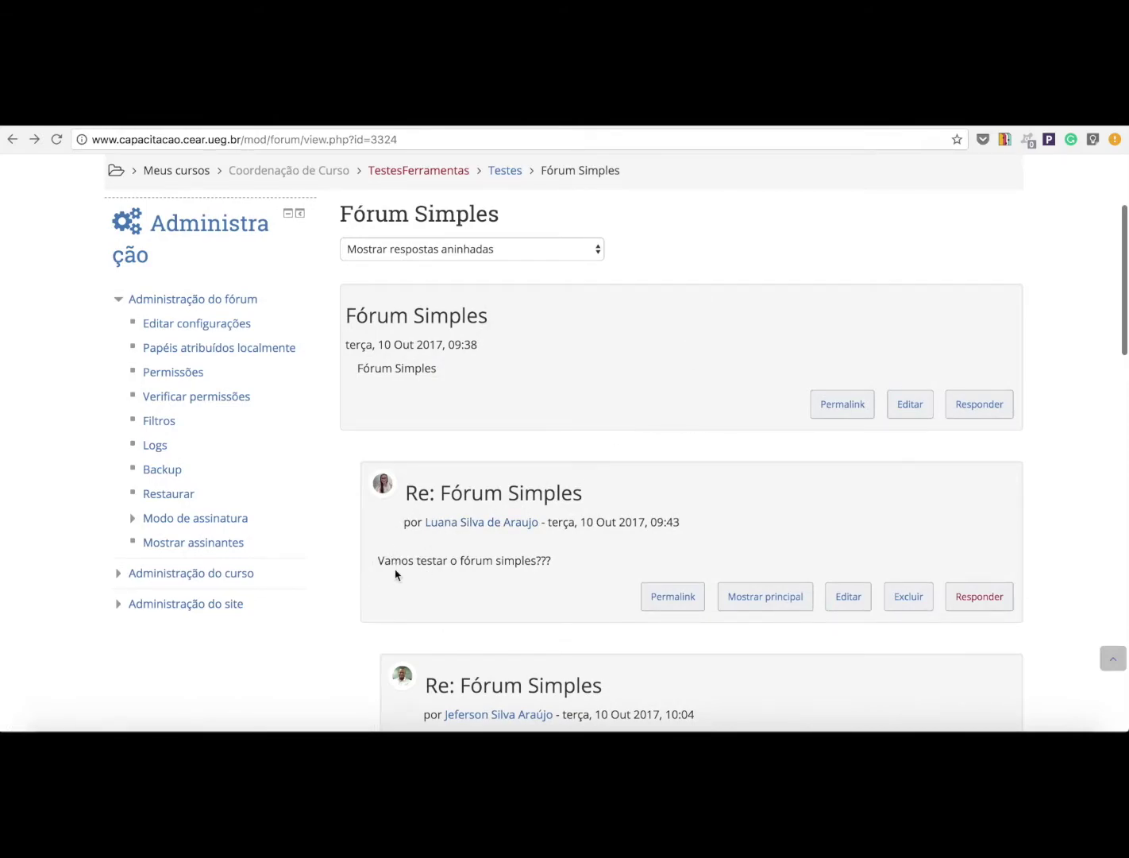
Step: View the reply form for the nested "ola." post, then go back to the discussion
scroll(393, 595, down, 5)
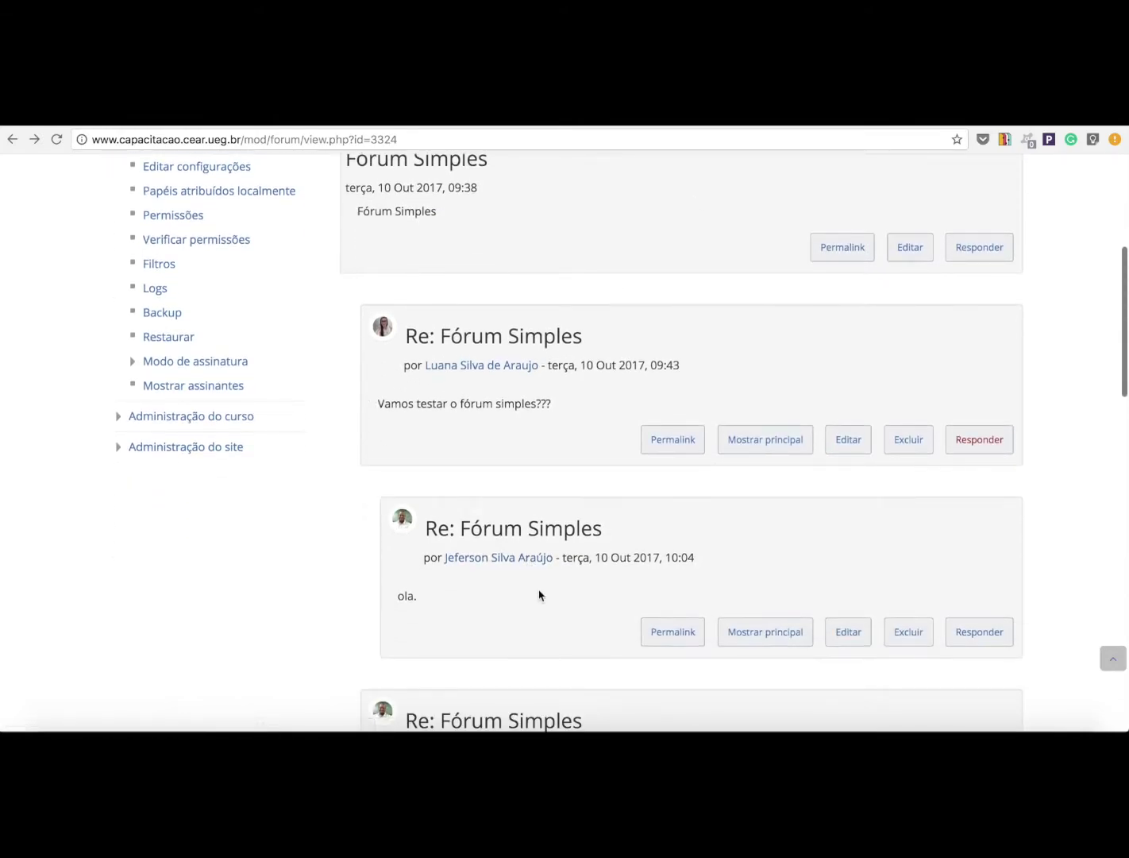
scroll(535, 591, down, 7)
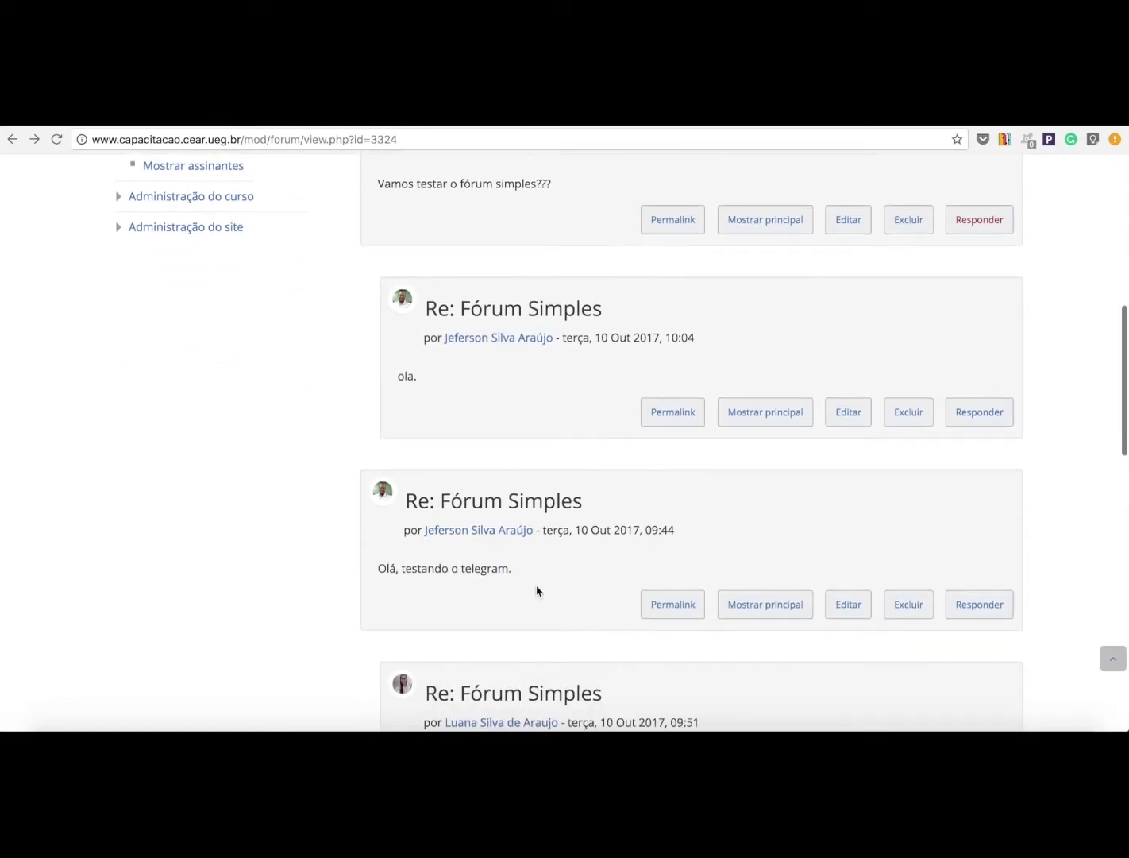
click(979, 421)
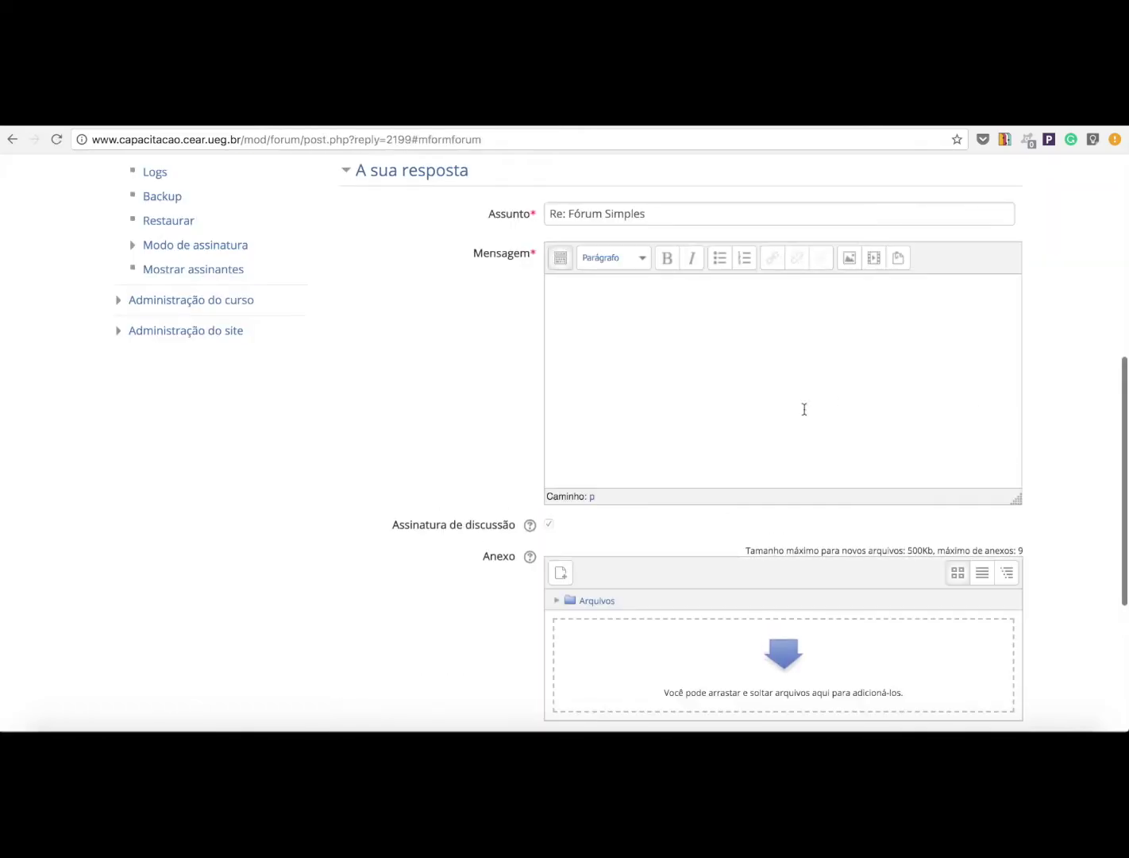
scroll(460, 433, up, 5)
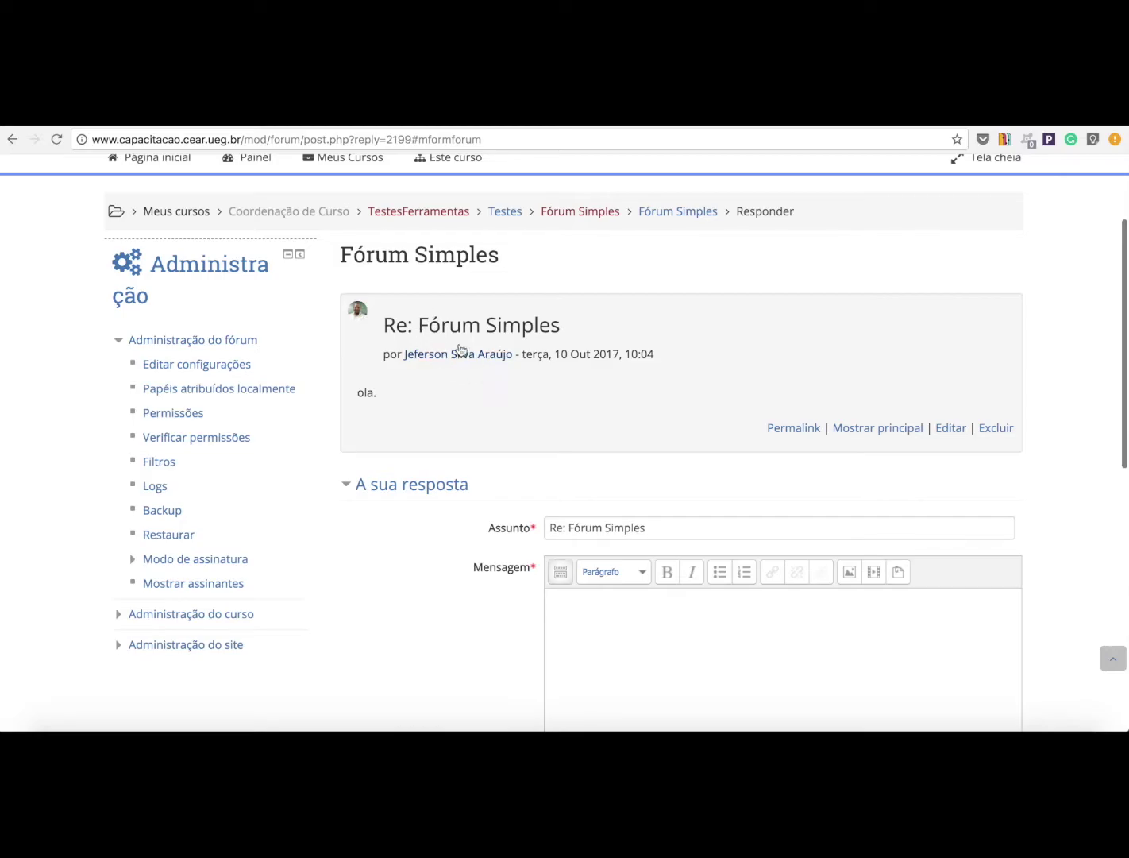
click(13, 139)
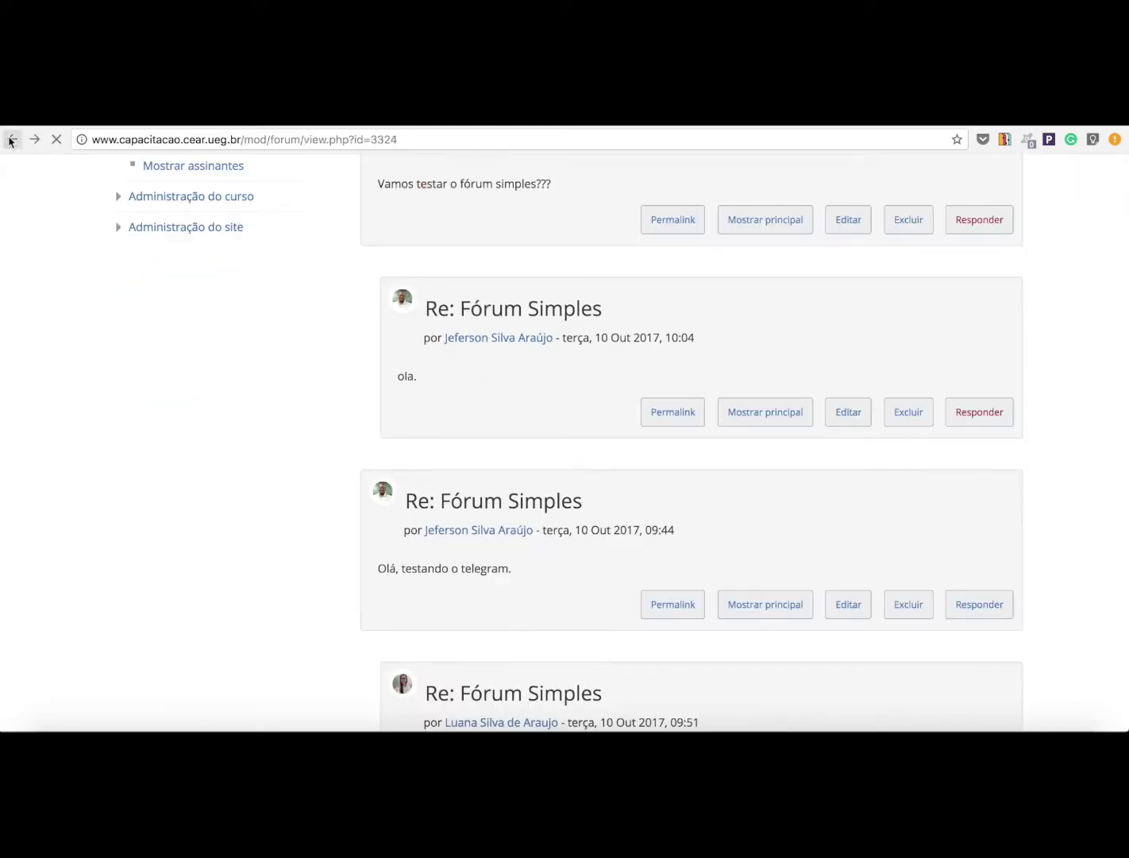
Step: Start a reply to the opening Fórum Simples post and enter the message "Olá"
scroll(531, 421, down, 2)
scroll(531, 422, up, 3)
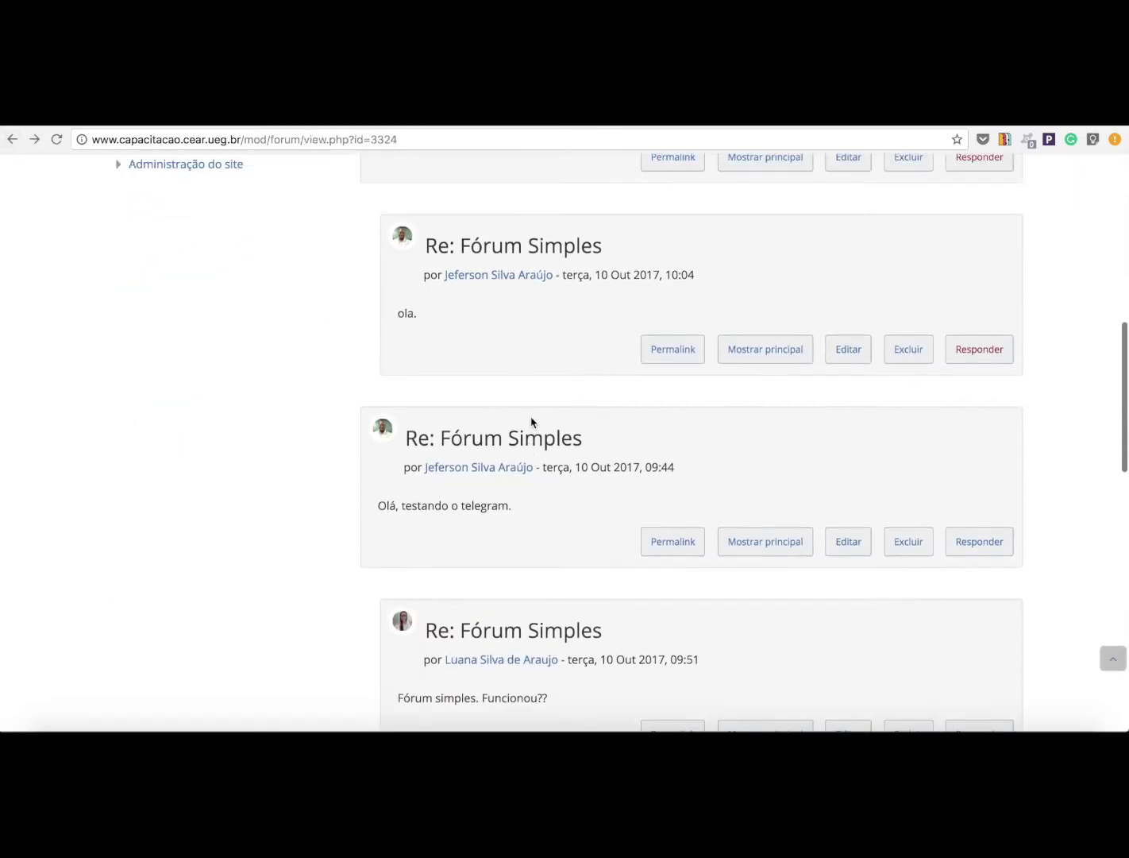
scroll(531, 422, up, 6)
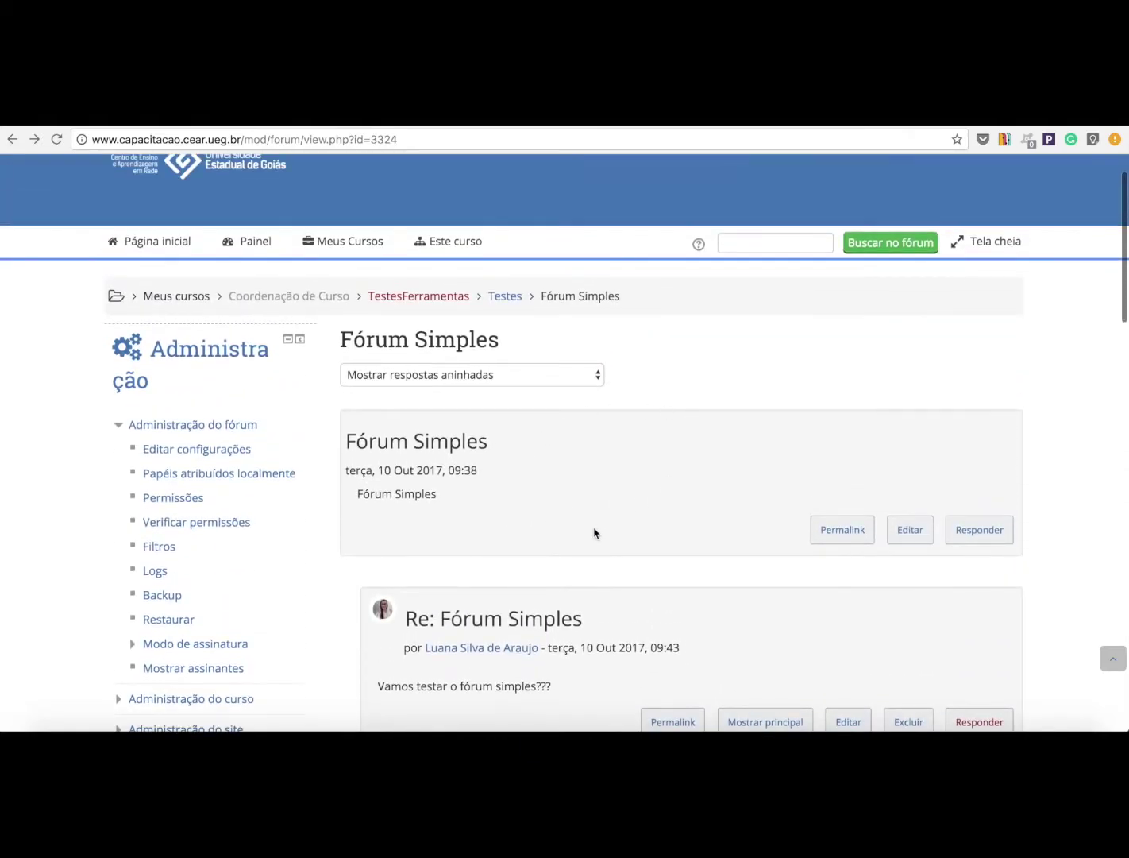
click(993, 534)
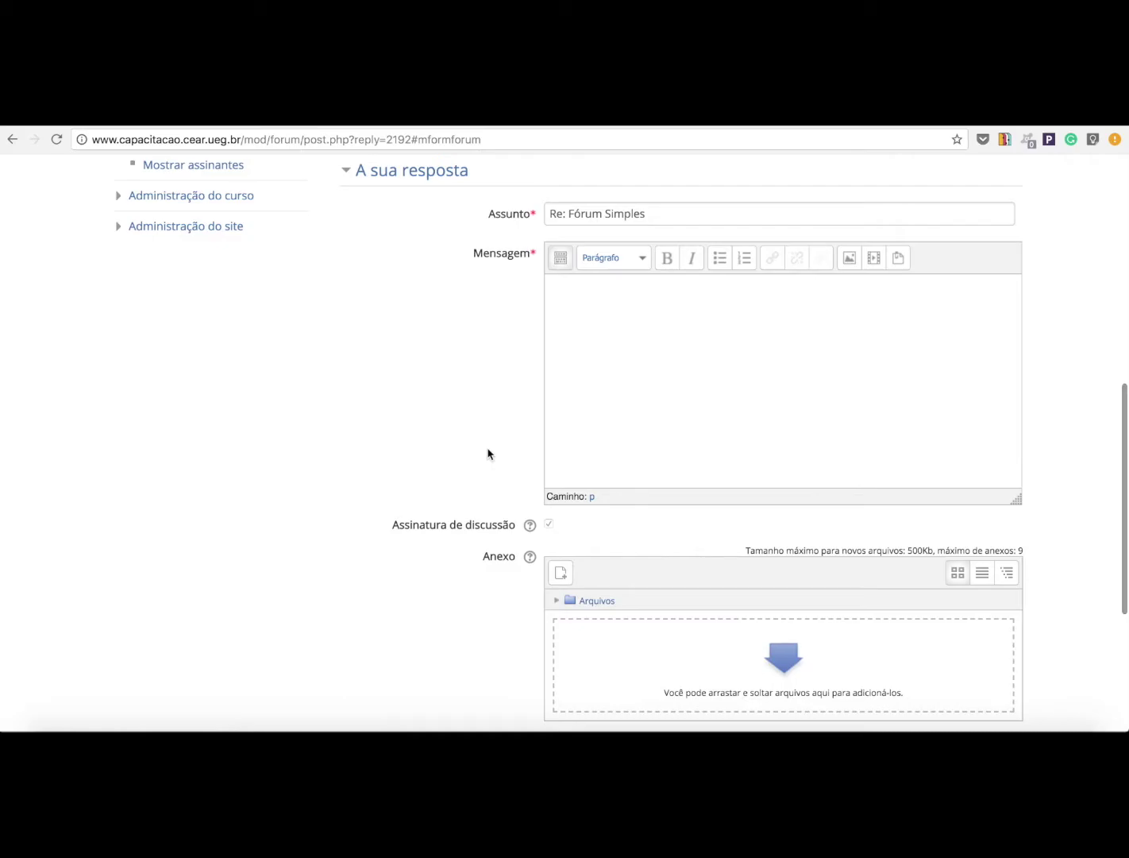
scroll(488, 453, up, 4)
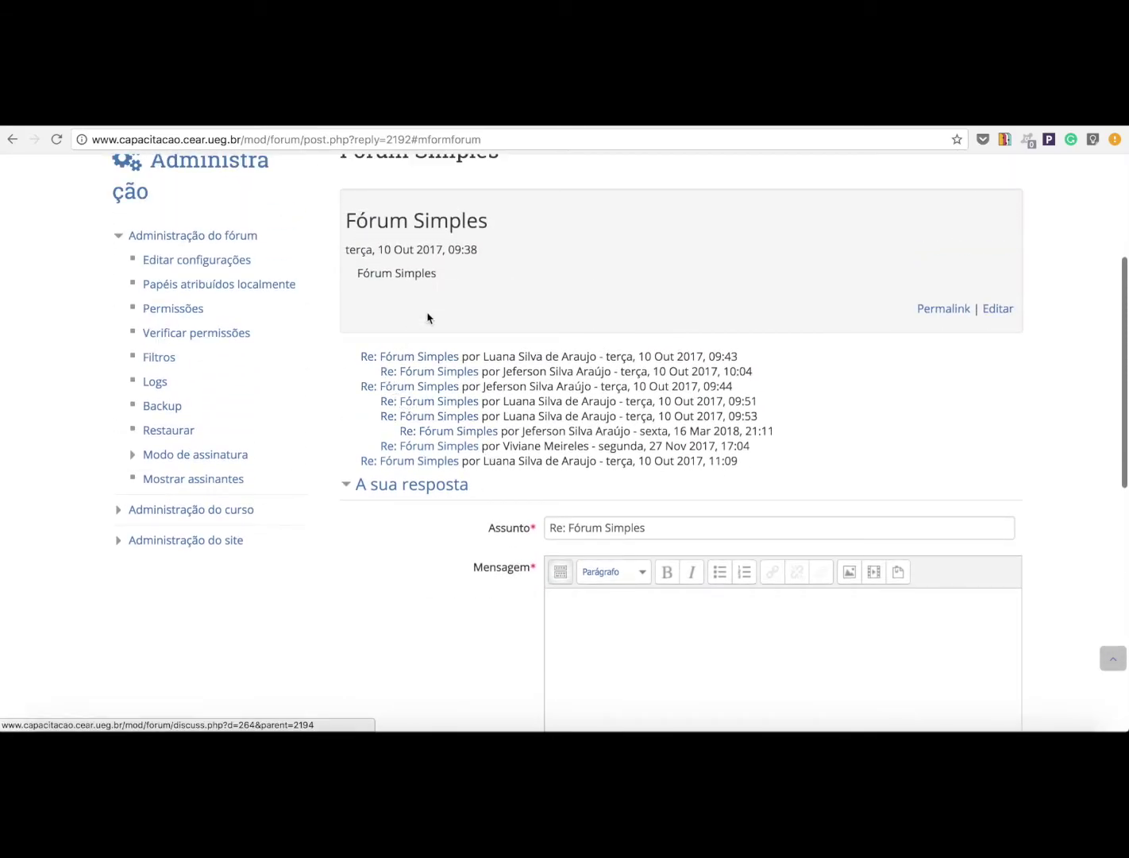
scroll(448, 221, up, 1)
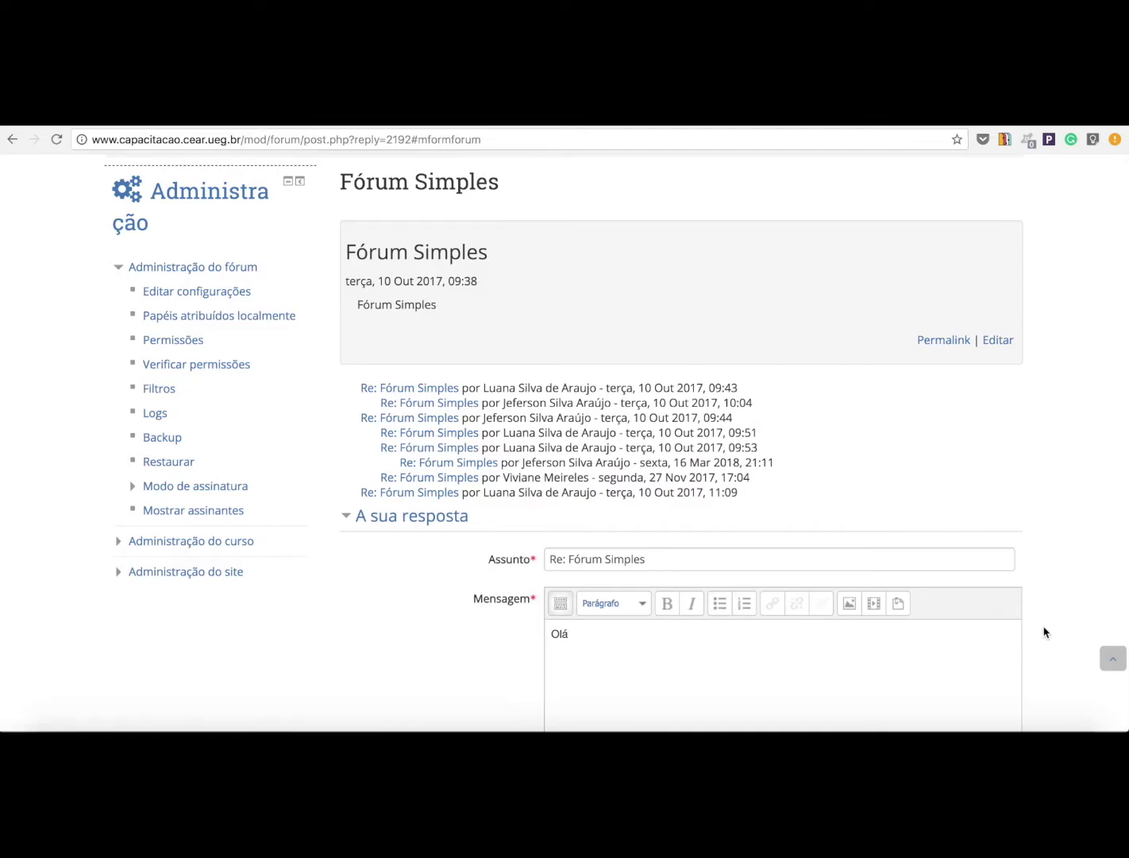
Step: Expand the message editor's full set of formatting tools and submit the "Olá" reply to the forum
scroll(1046, 633, down, 4)
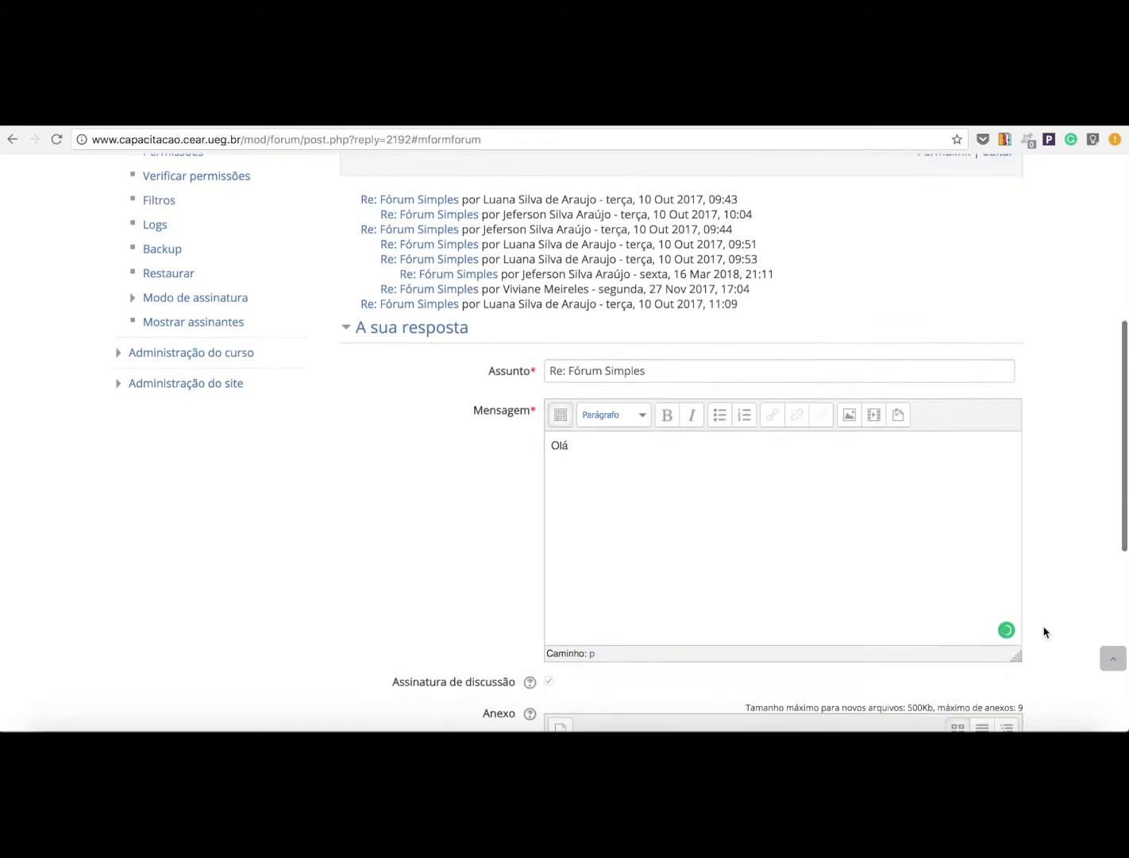
scroll(1046, 632, down, 3)
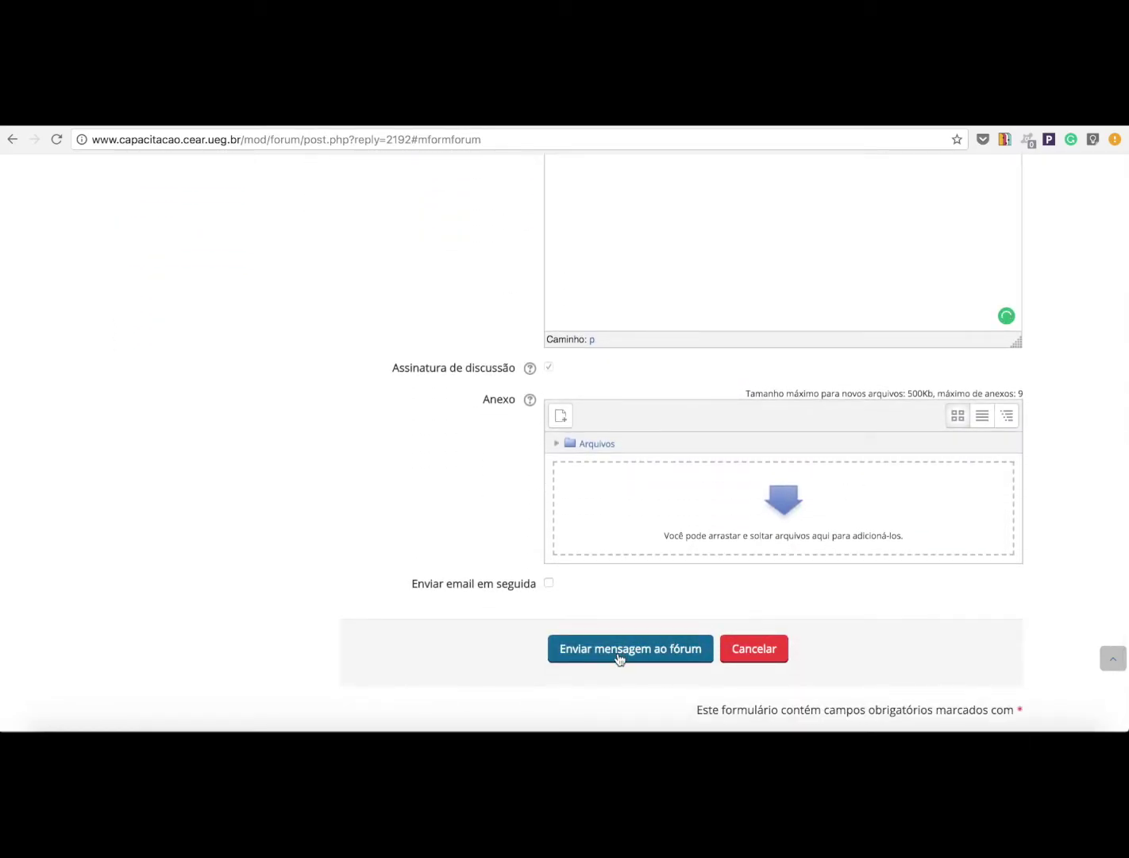
scroll(484, 535, up, 3)
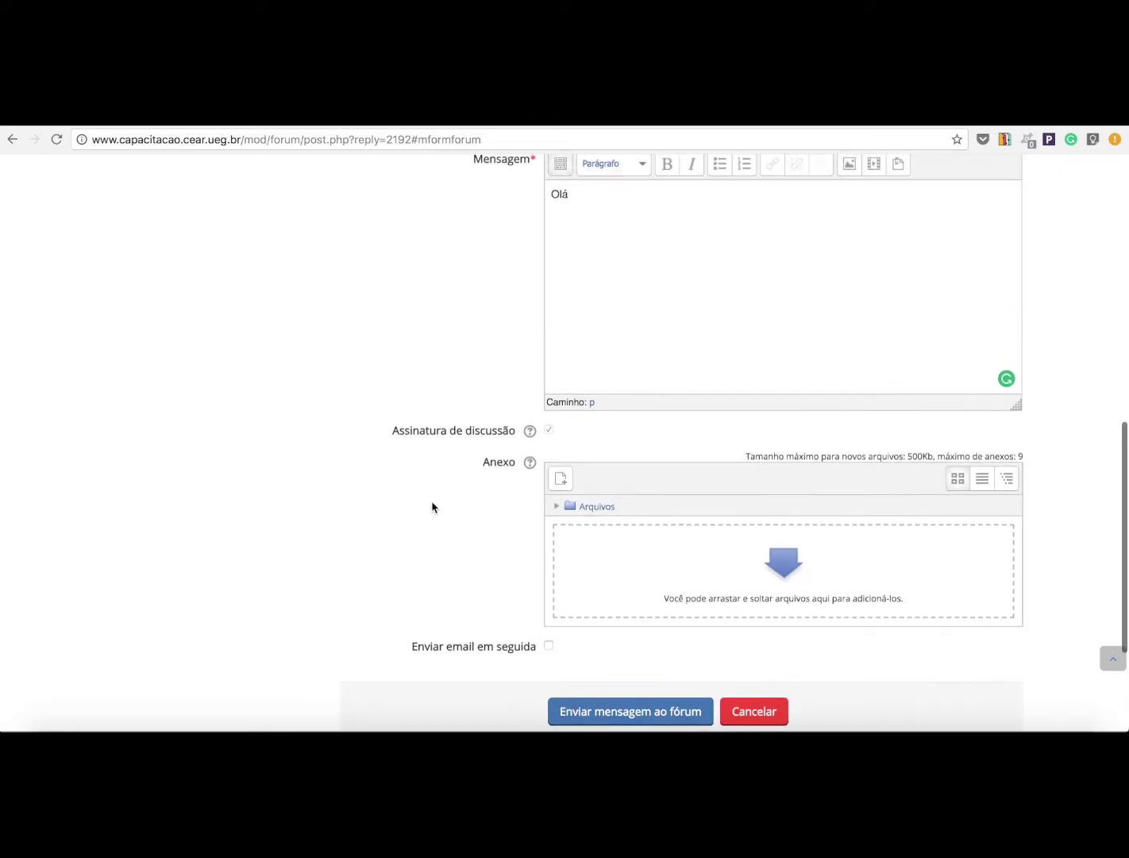
scroll(438, 506, up, 3)
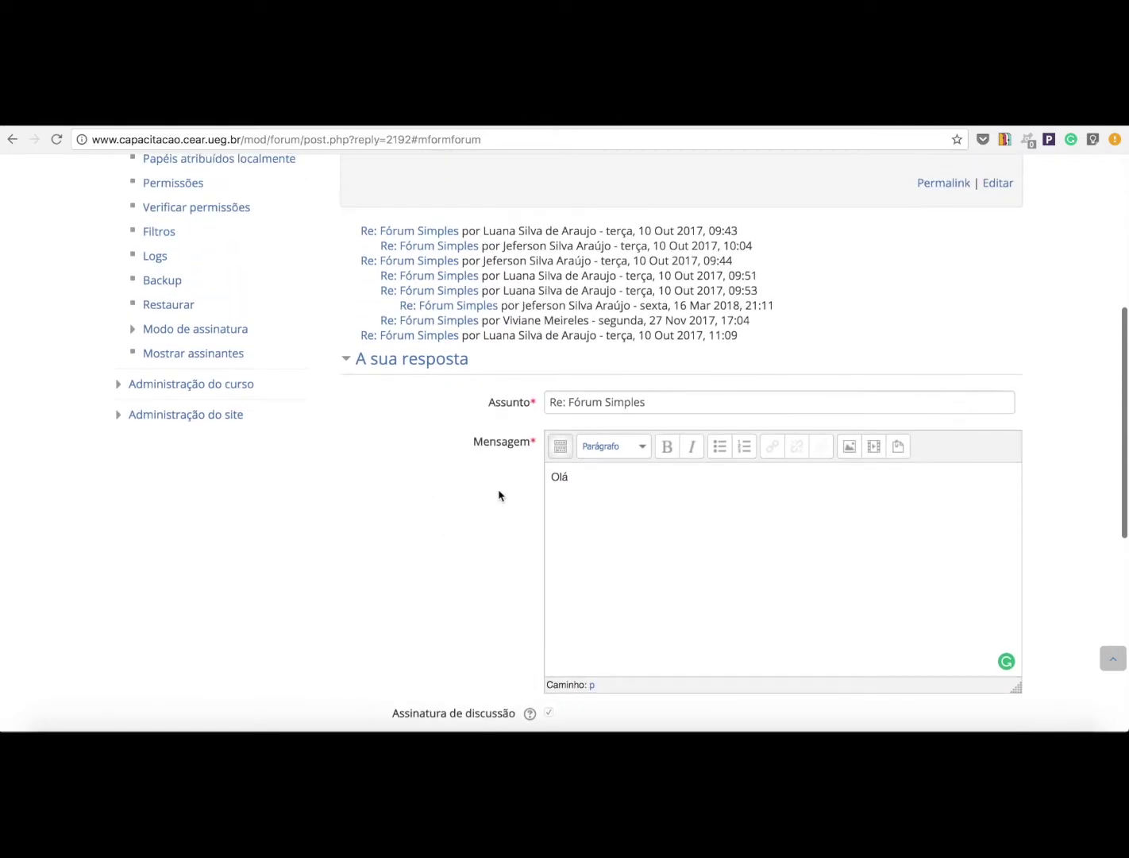
click(562, 451)
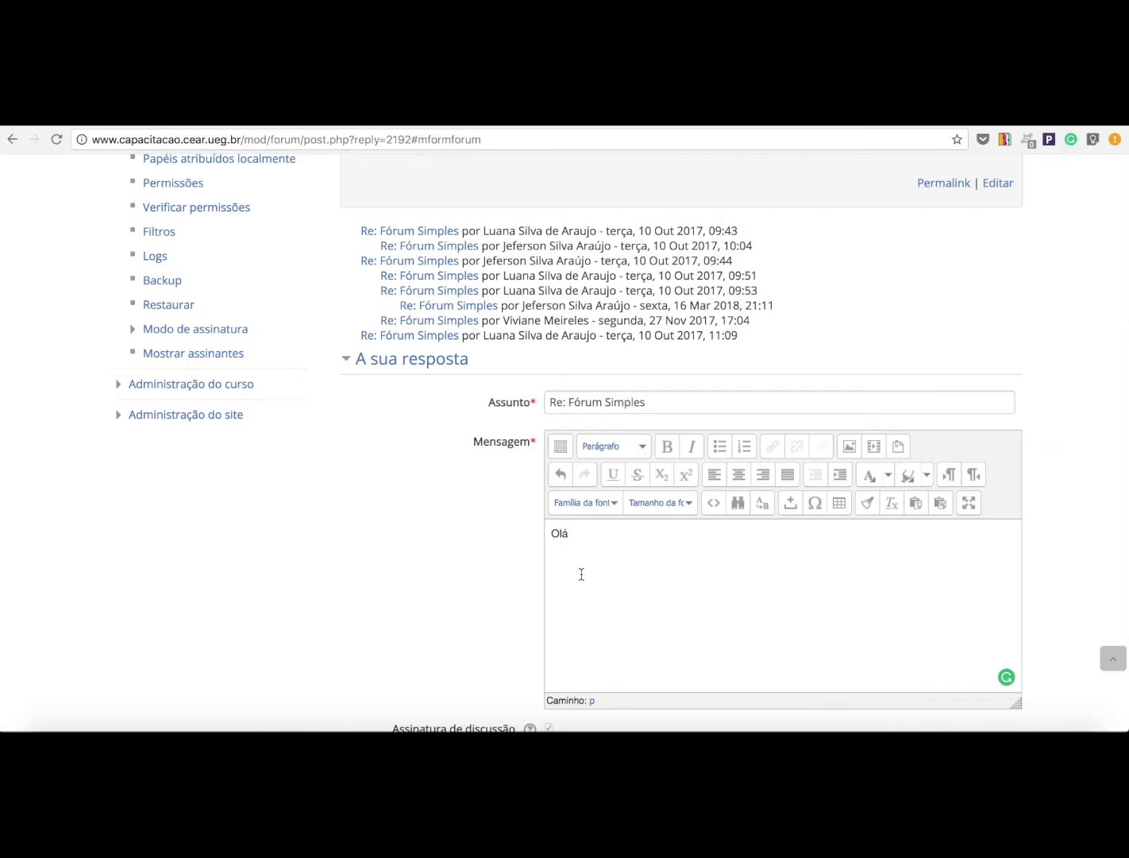
scroll(466, 572, down, 5)
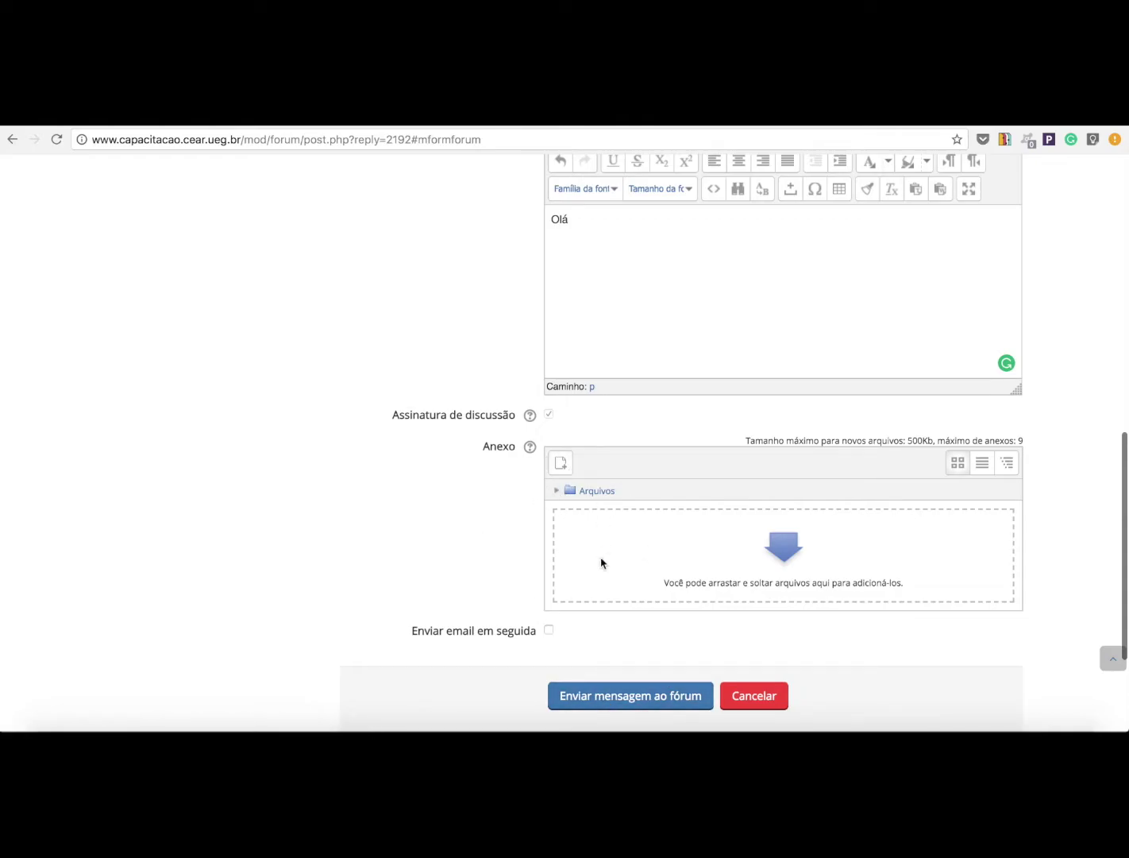
click(613, 703)
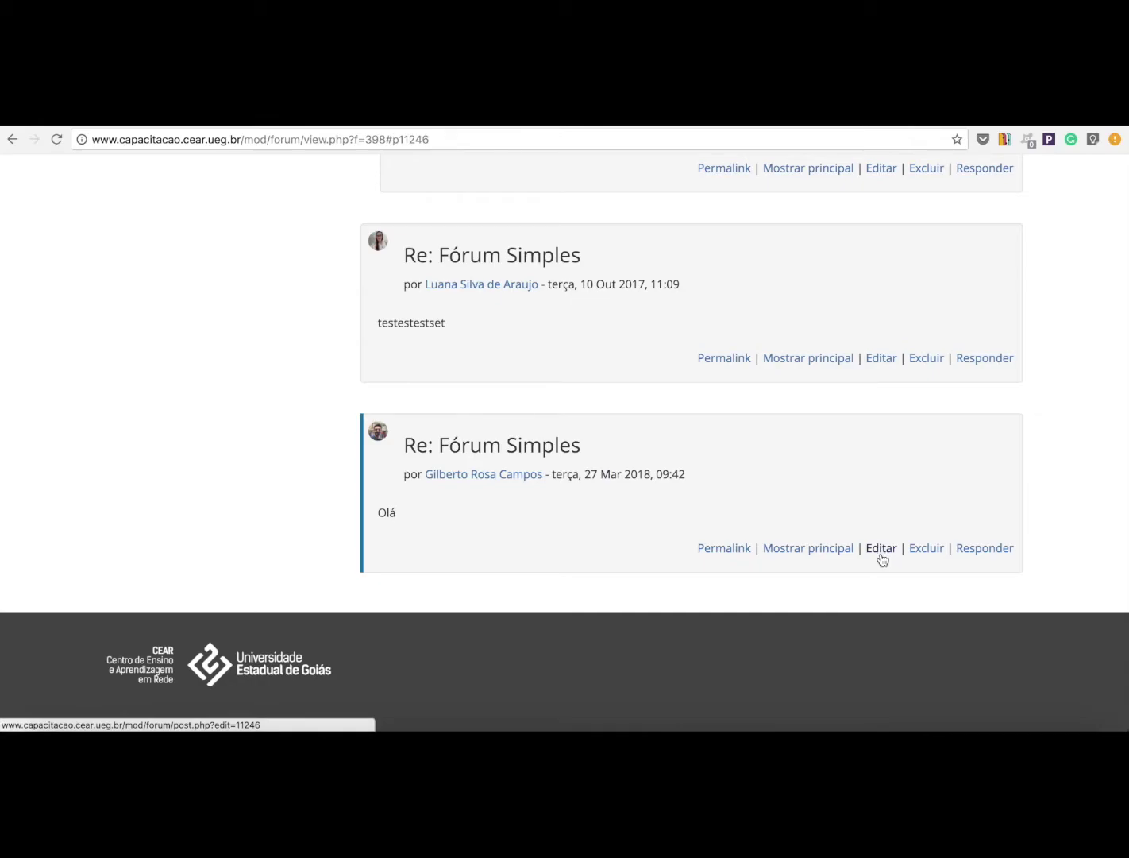
Step: Return from Fórum Simples to the TestesFerramentas course page and open Fórum Geral
scroll(882, 560, up, 5)
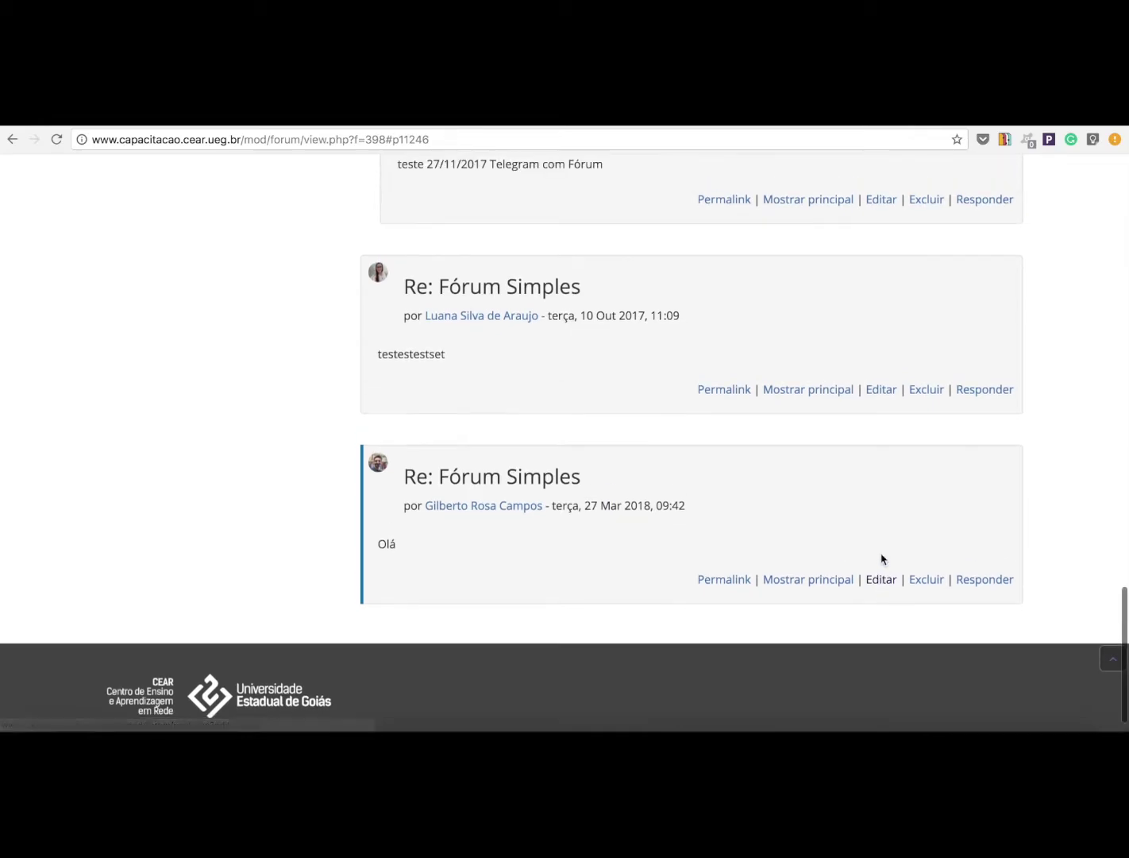
scroll(881, 560, up, 10)
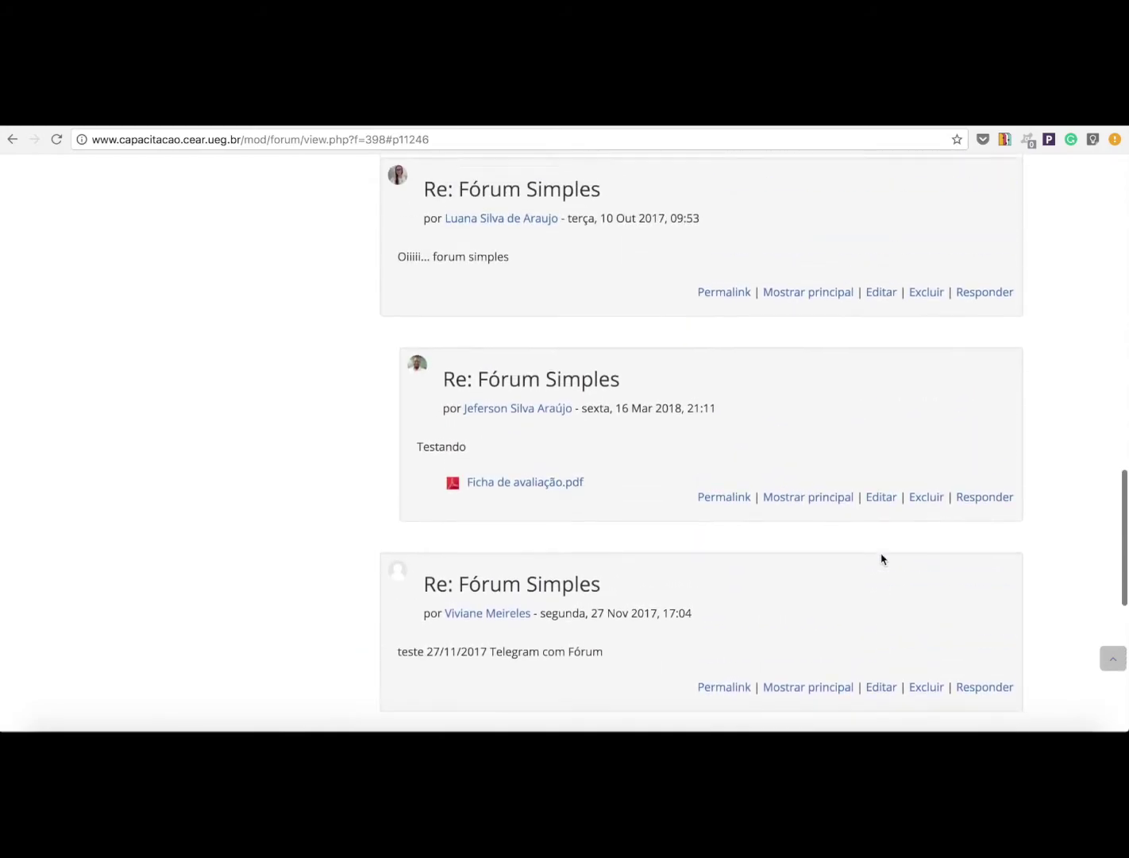
scroll(855, 418, up, 10)
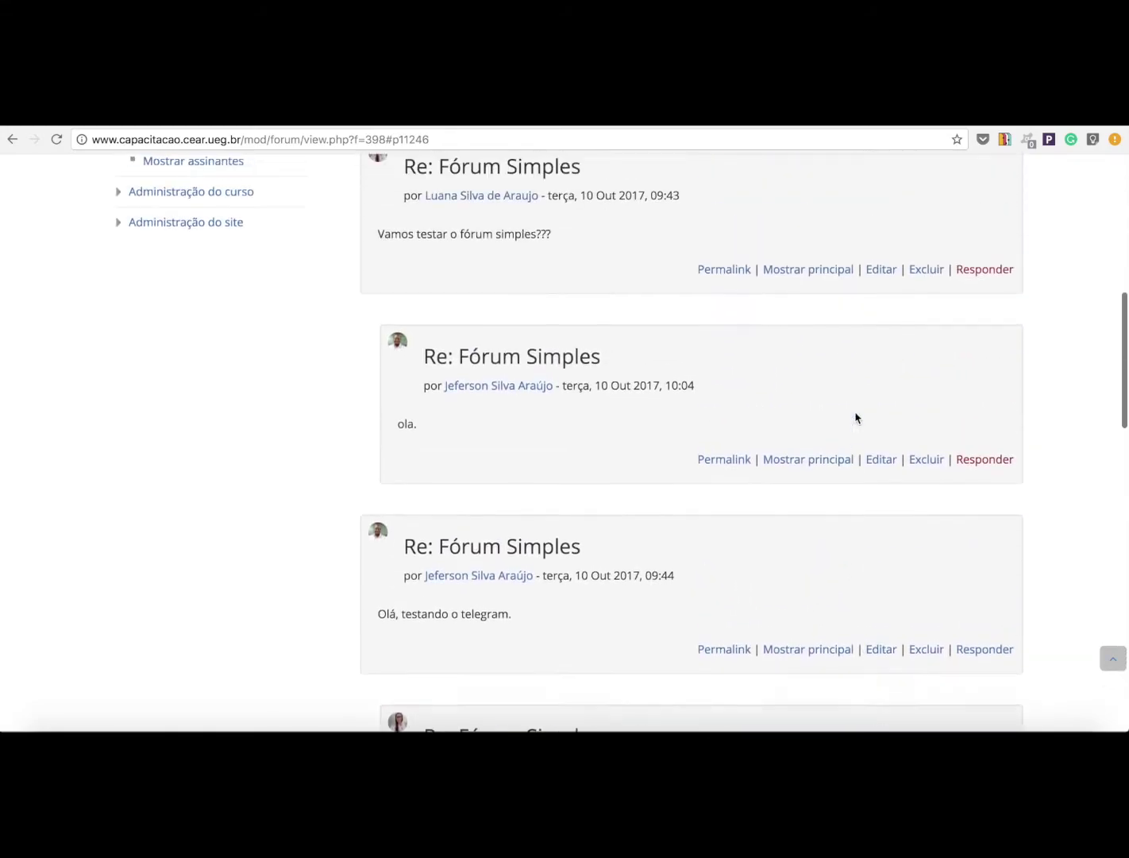
scroll(856, 418, up, 1)
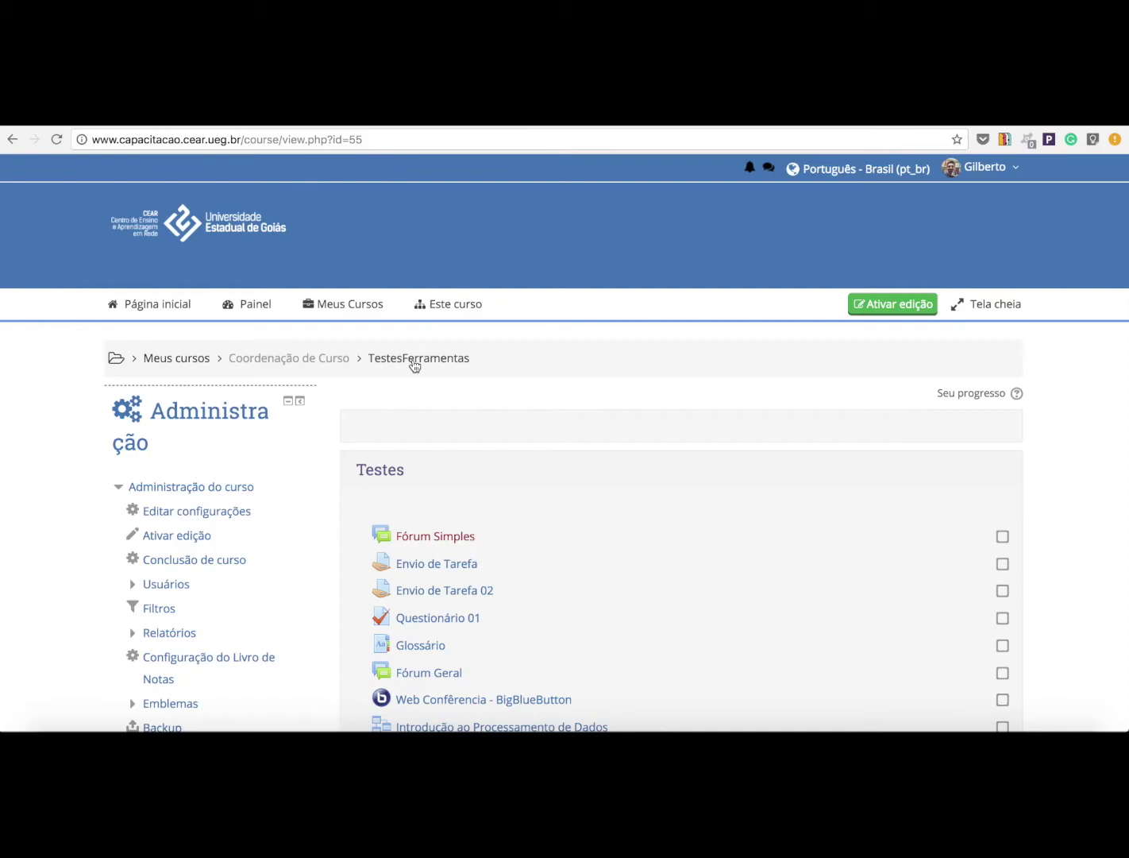
scroll(413, 366, down, 3)
scroll(394, 532, down, 2)
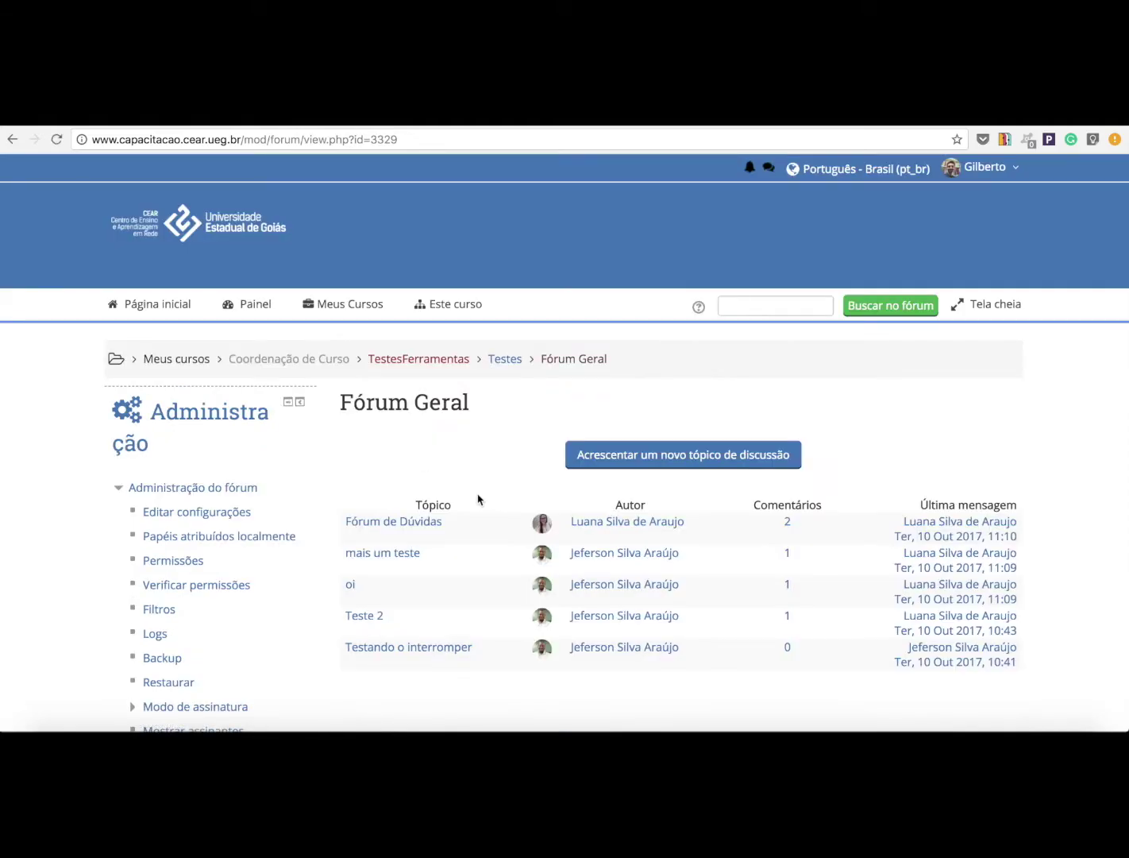
Step: Start a new discussion topic in Fórum Geral with the subject "teste do moodle"
scroll(420, 459, down, 3)
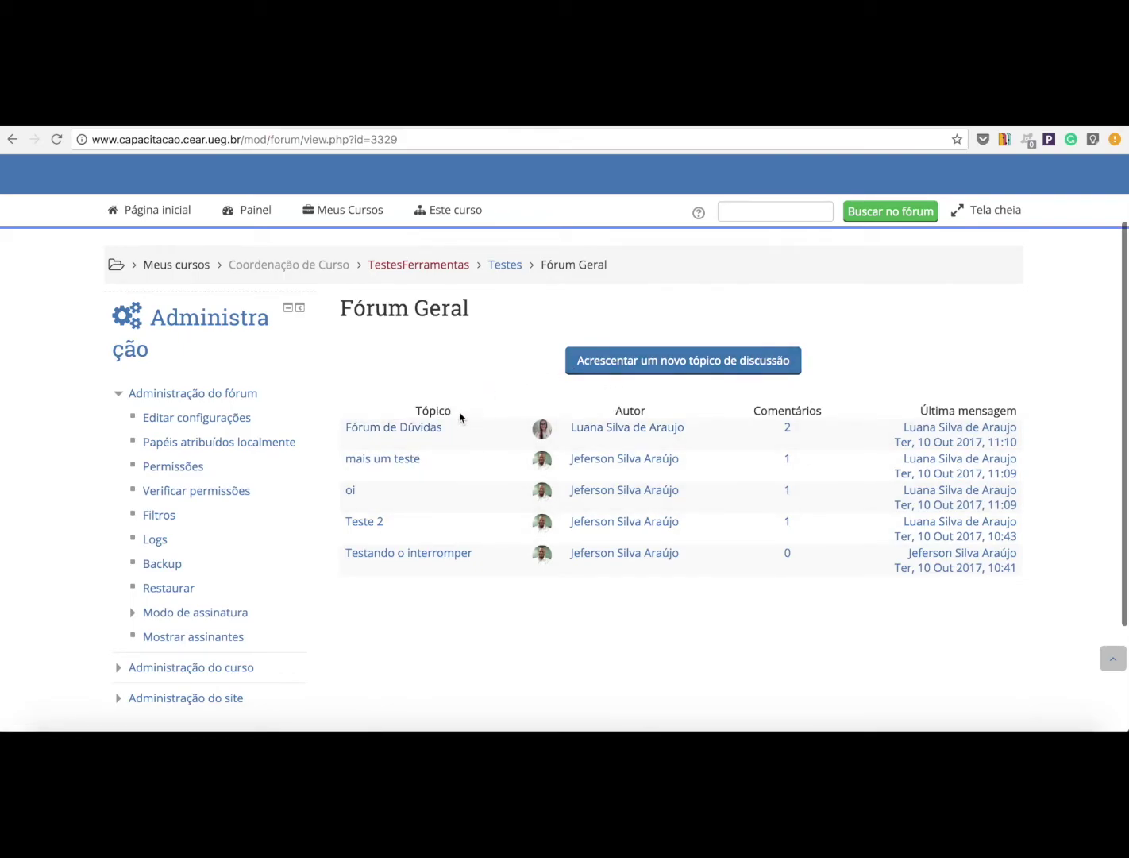
scroll(451, 413, down, 4)
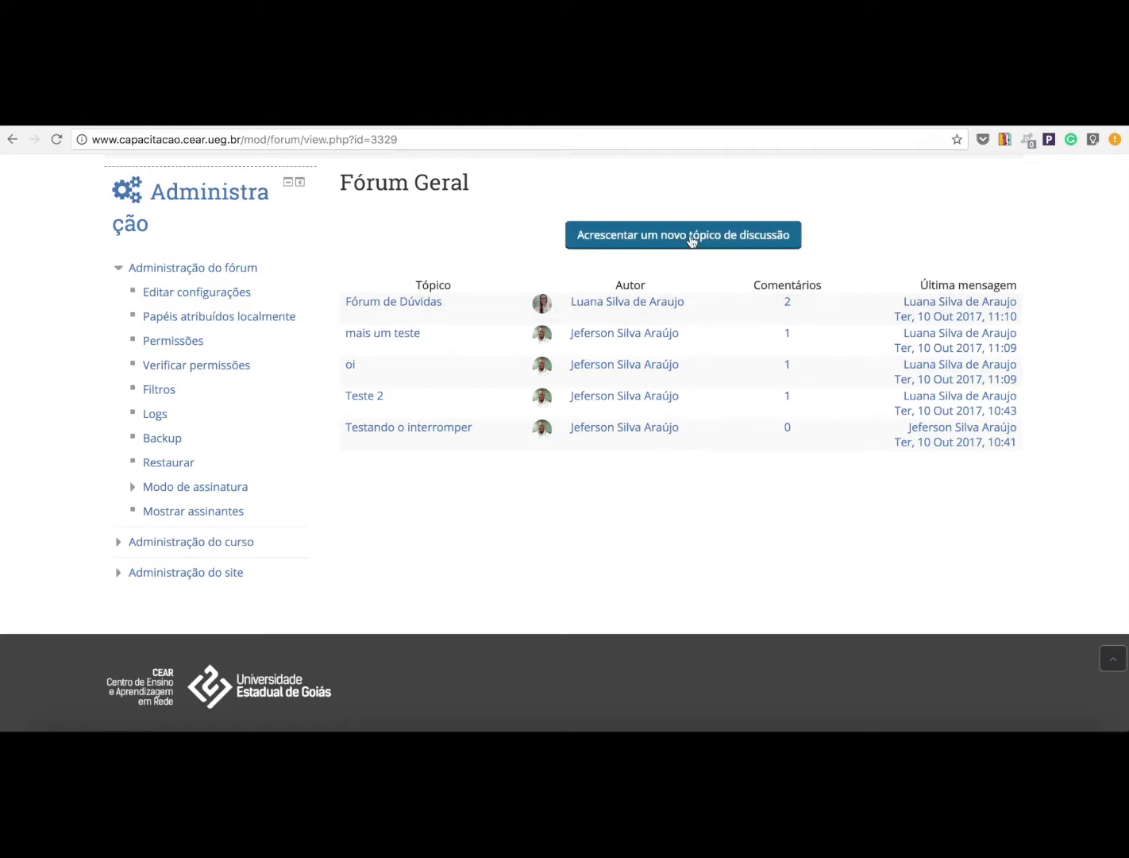
click(641, 239)
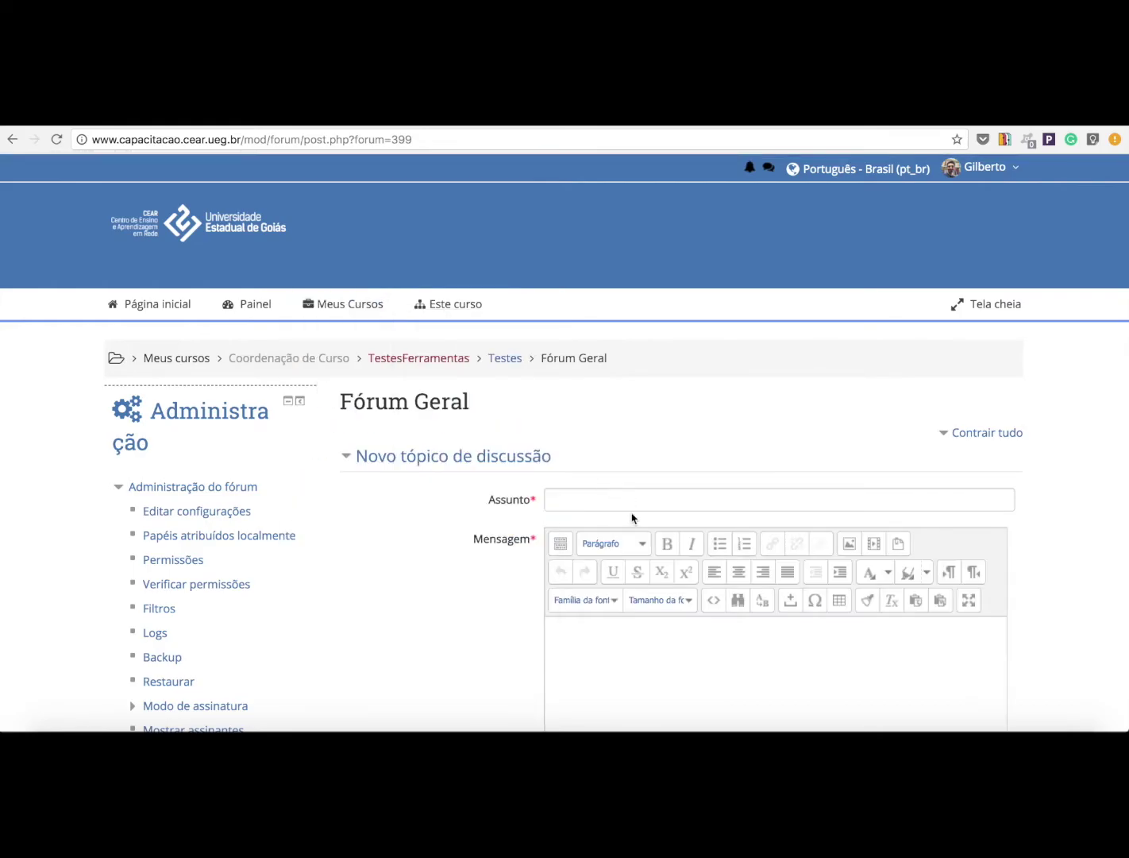
click(628, 497)
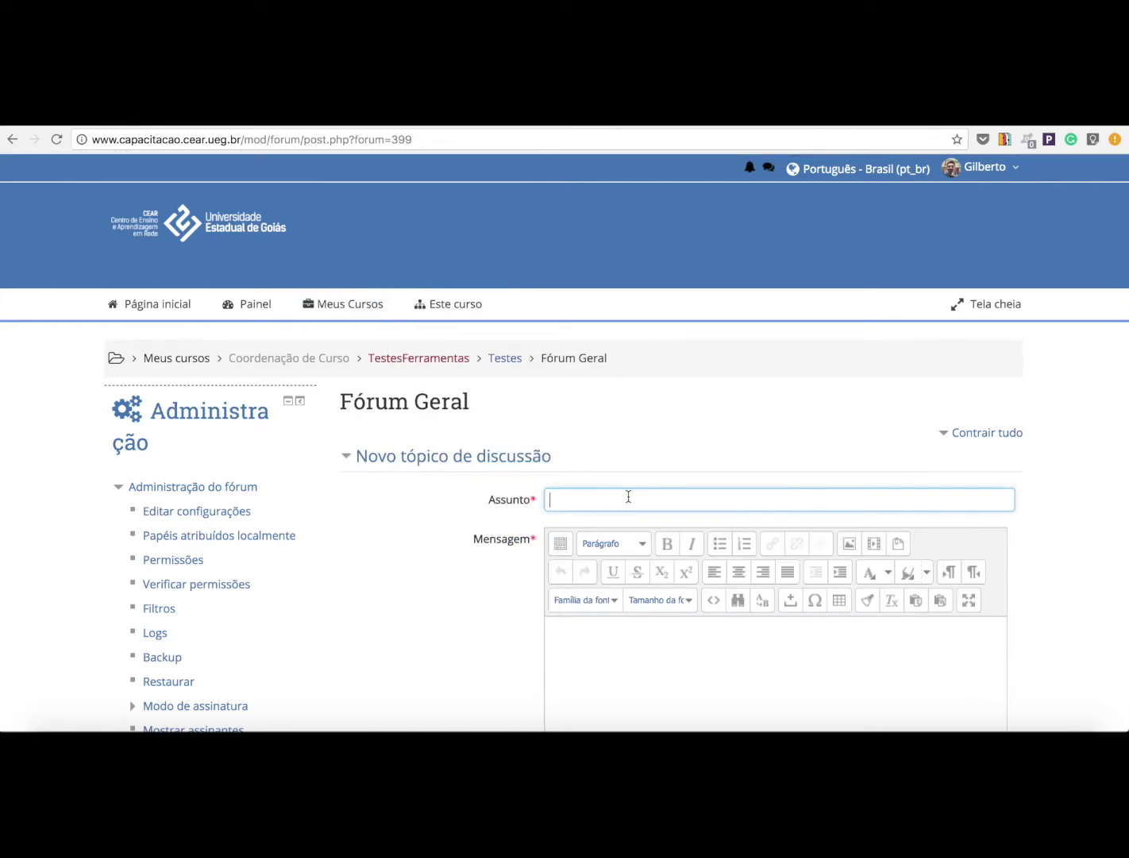
text(teste do moodle)
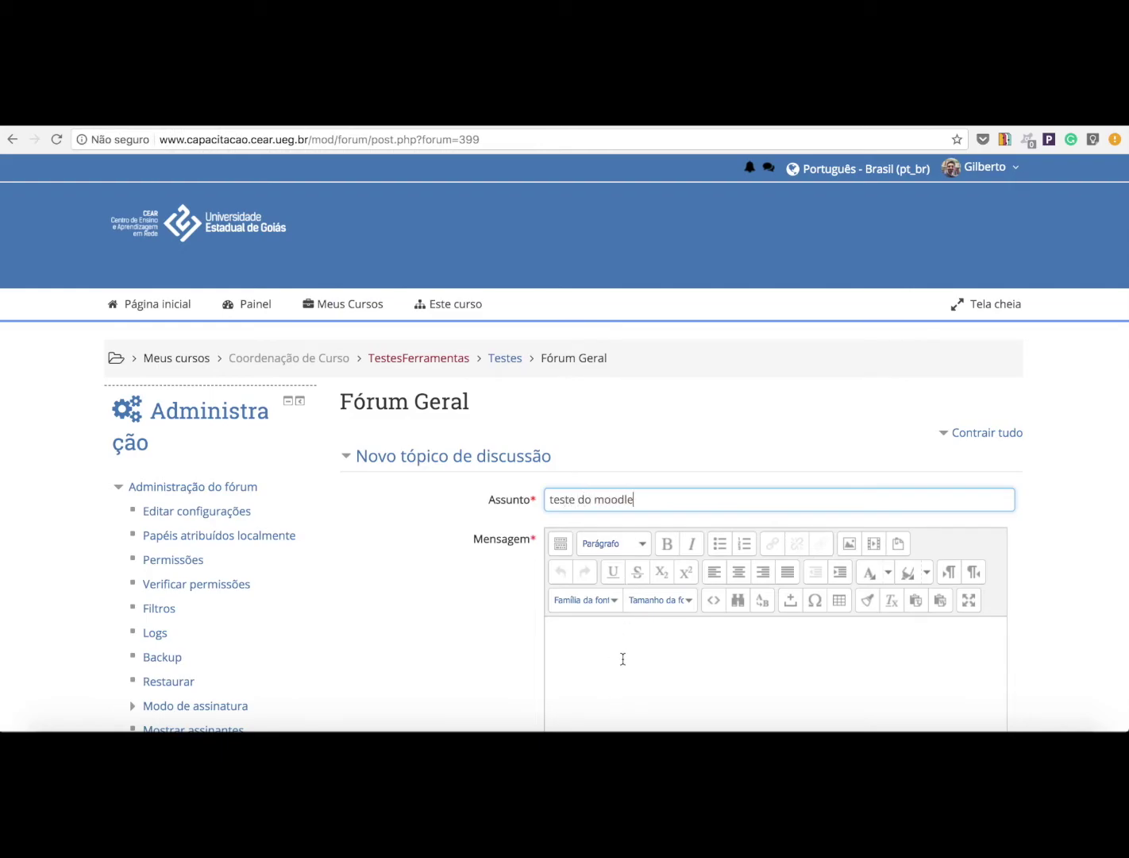
Step: Enter the message "olá" for the new Fórum Geral discussion topic and submit it to the forum
click(624, 658)
text(olá)
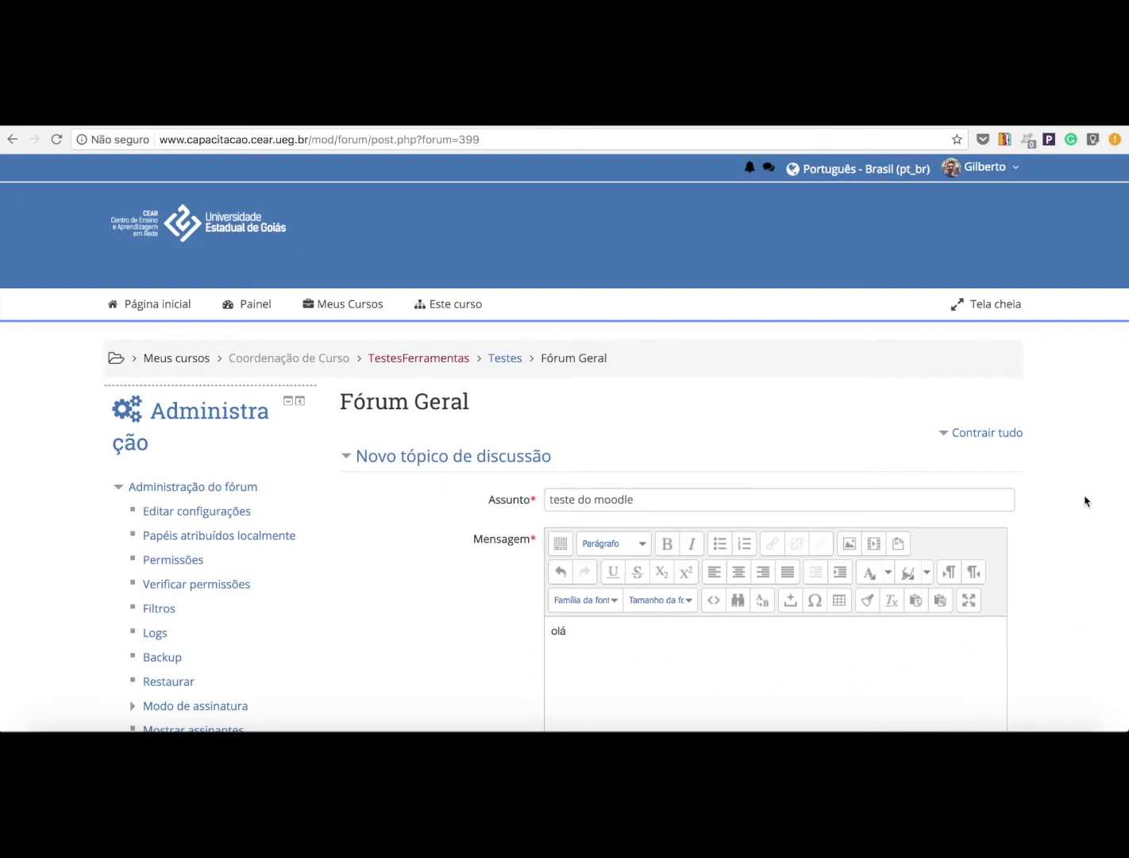
scroll(1086, 503, down, 5)
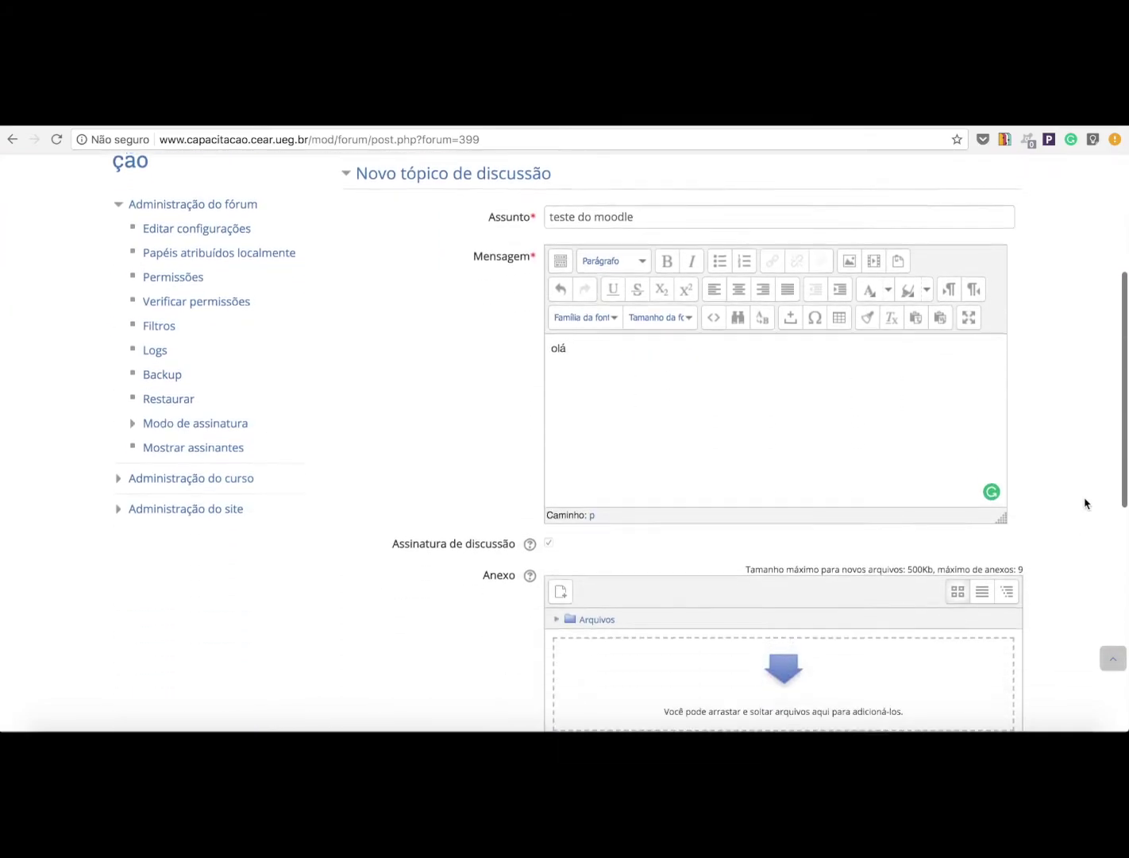
scroll(1085, 504, down, 2)
scroll(776, 489, up, 3)
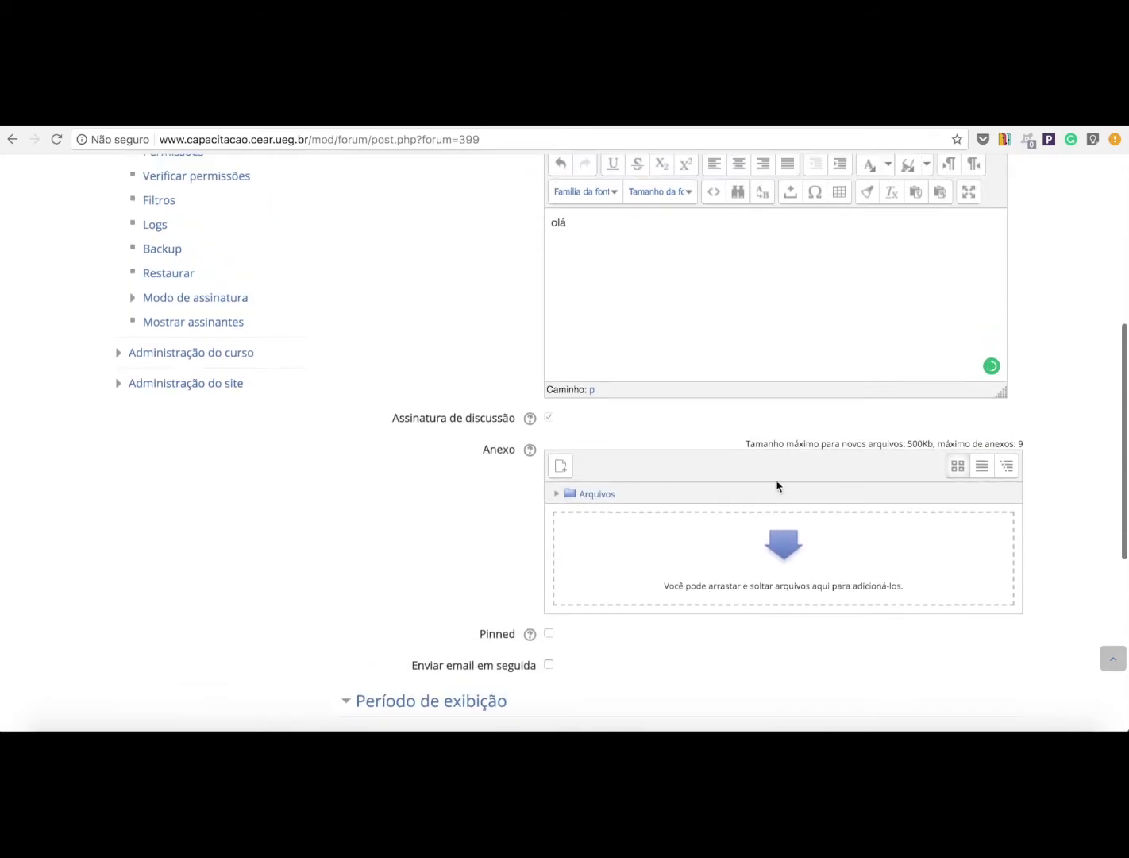
scroll(879, 341, up, 1)
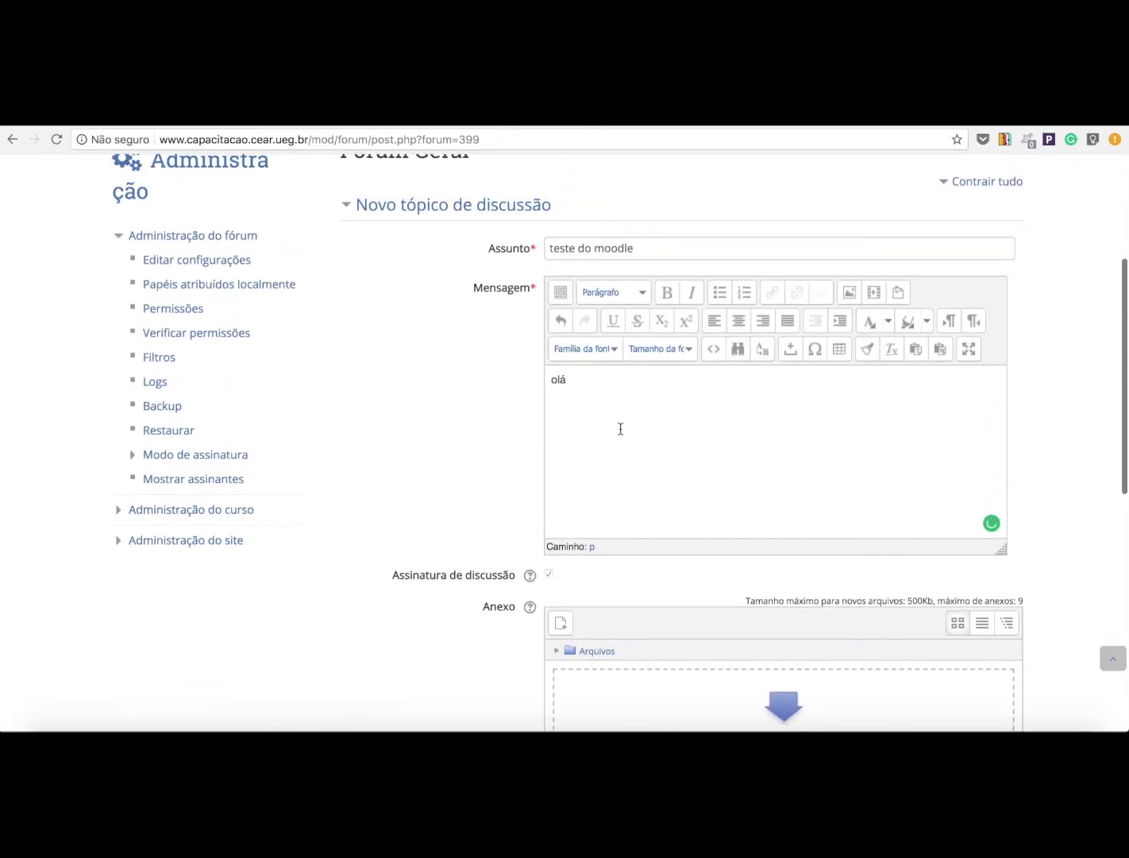
scroll(652, 501, down, 10)
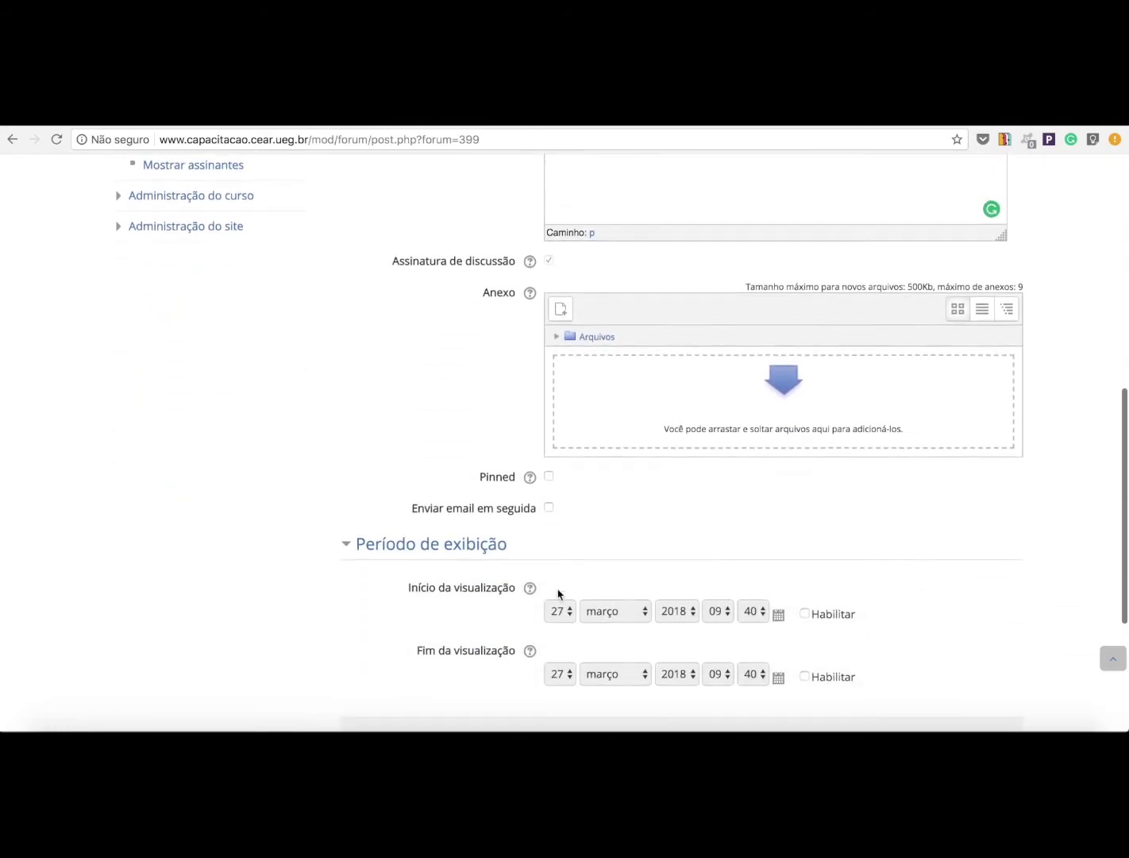
click(605, 566)
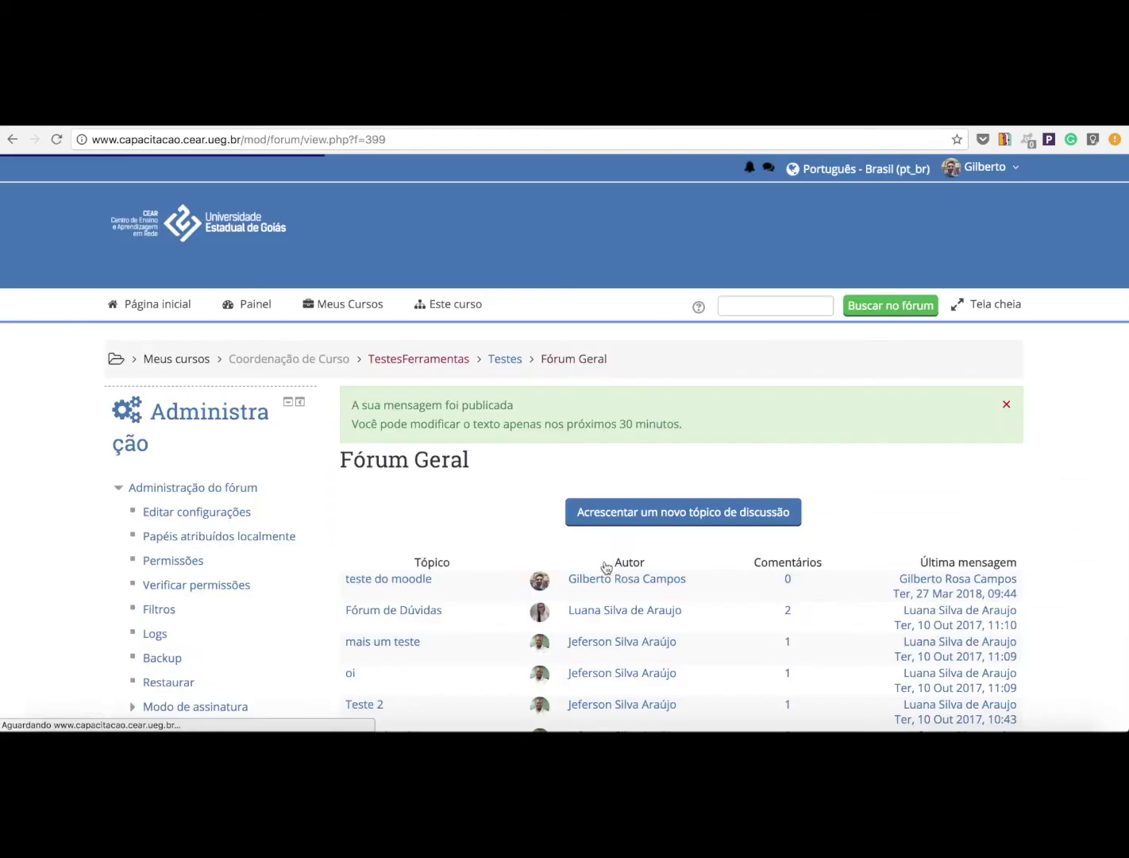
Step: Review the Fórum Geral topic list, then open the "mais um teste" discussion and examine its posts and reply options
scroll(421, 553, down, 4)
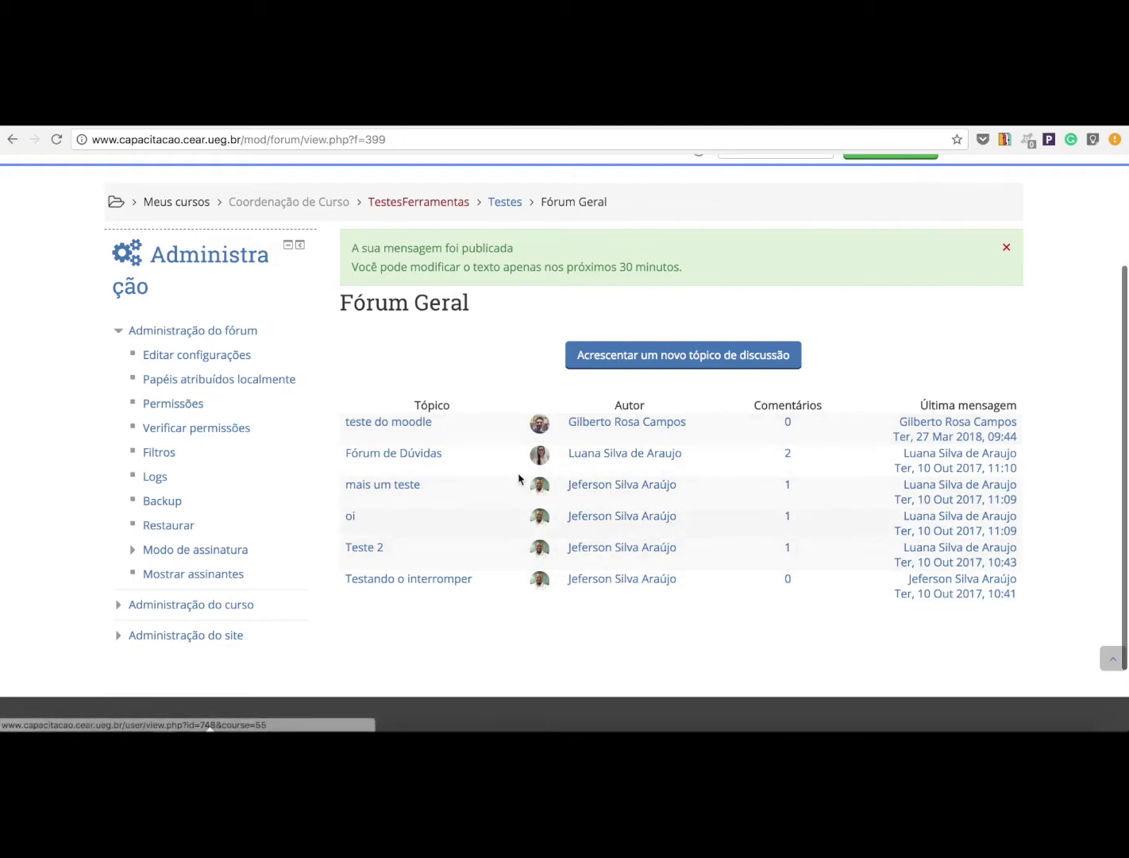
scroll(355, 500, down, 2)
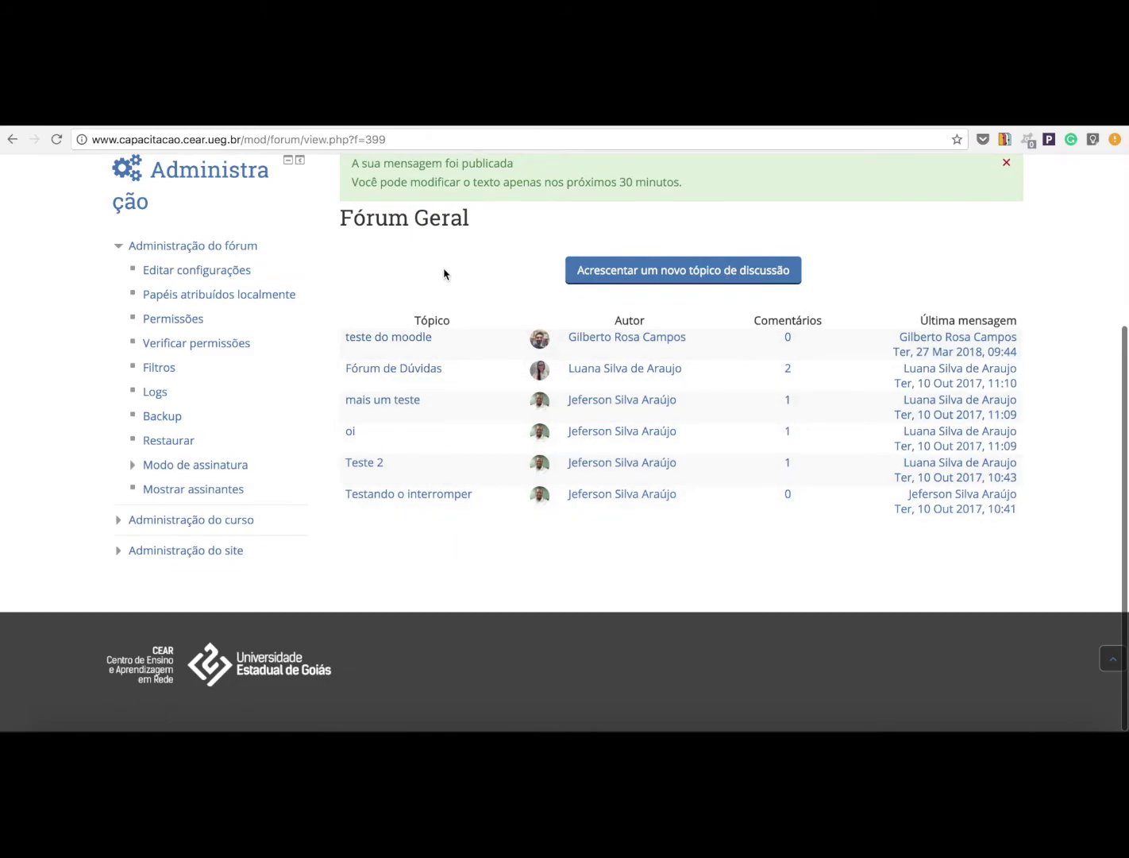
scroll(444, 274, up, 4)
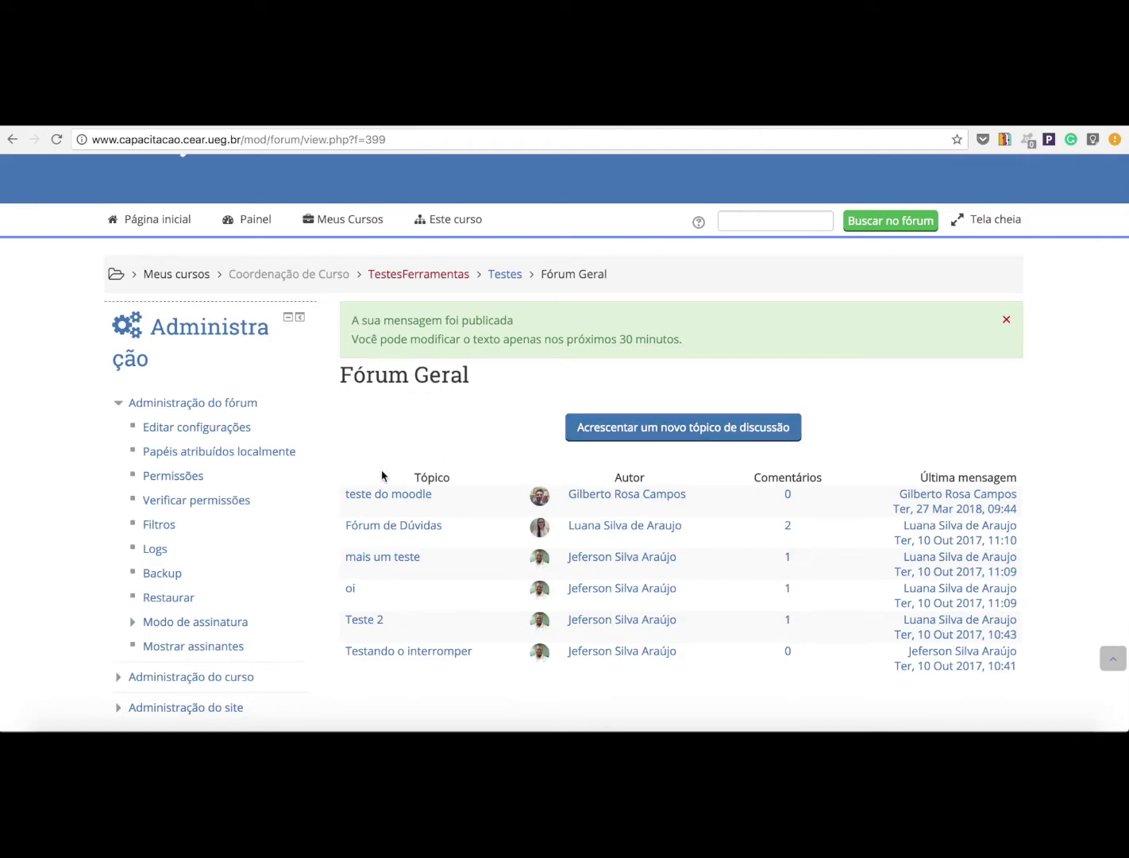
scroll(482, 468, down, 3)
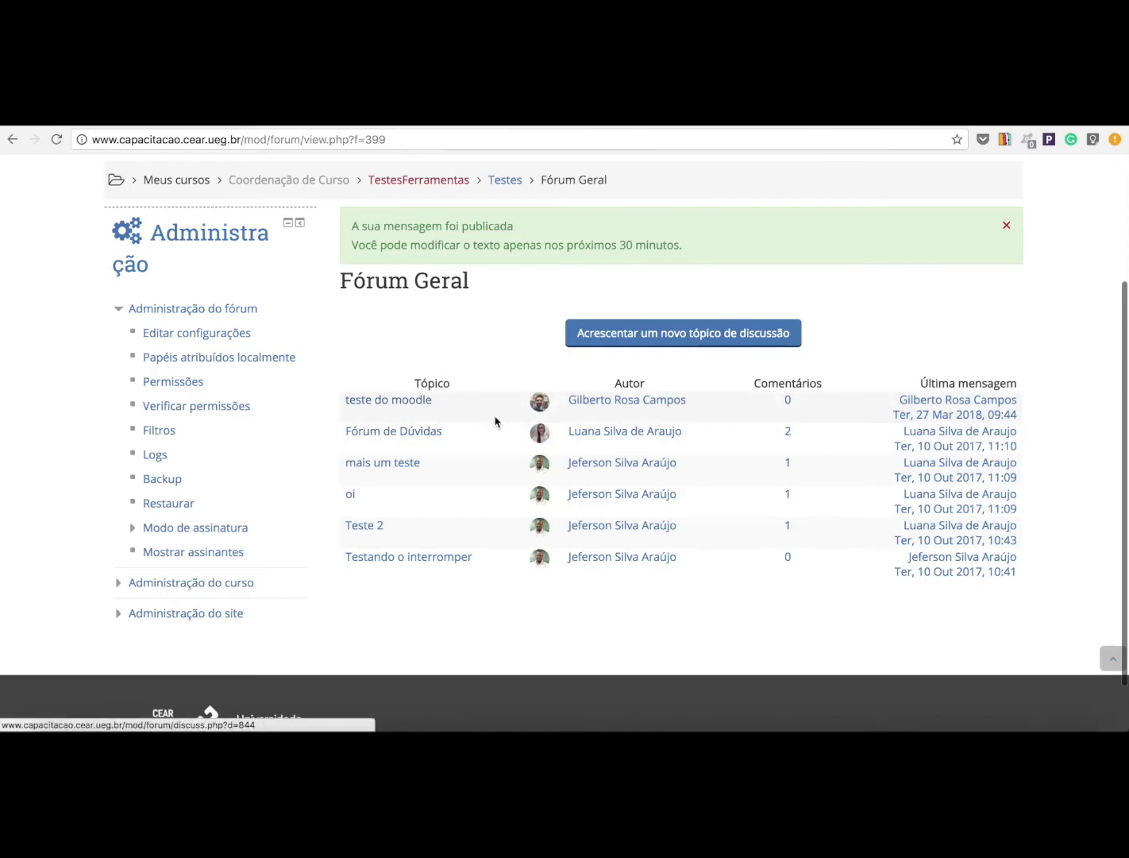
click(370, 469)
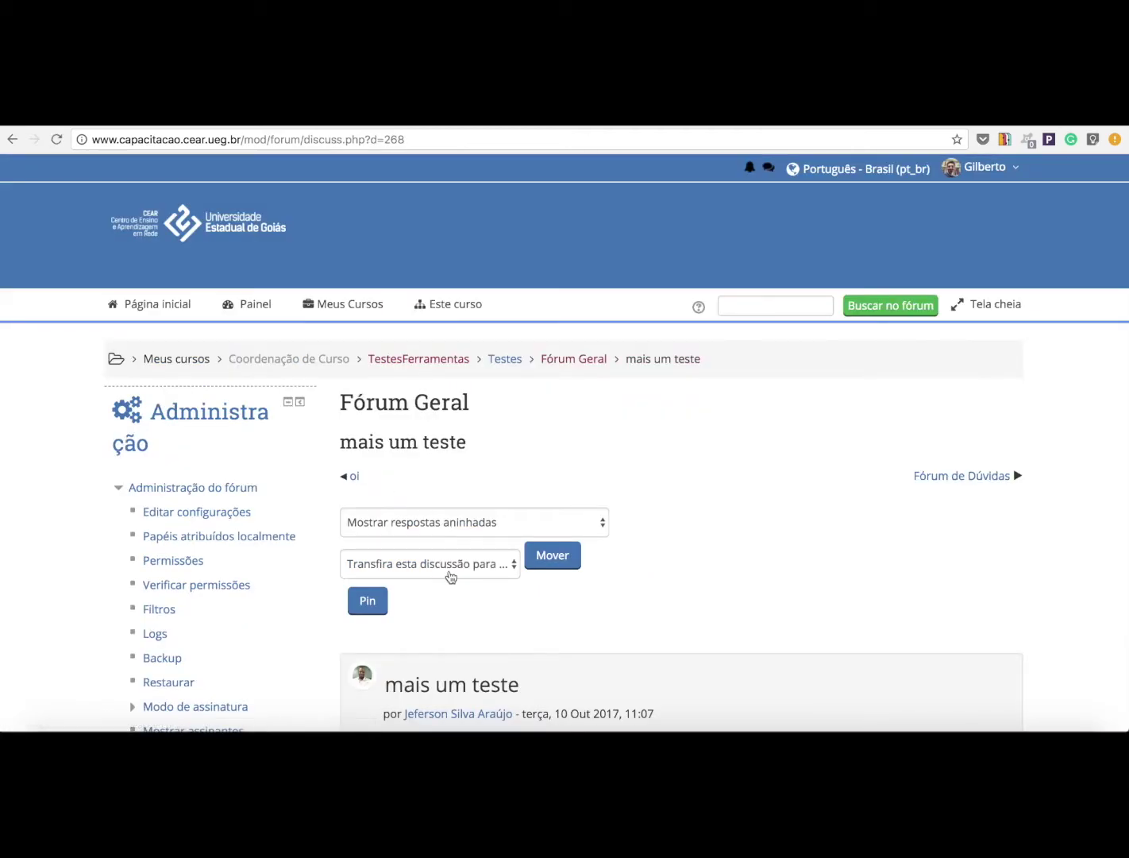
scroll(478, 594, down, 10)
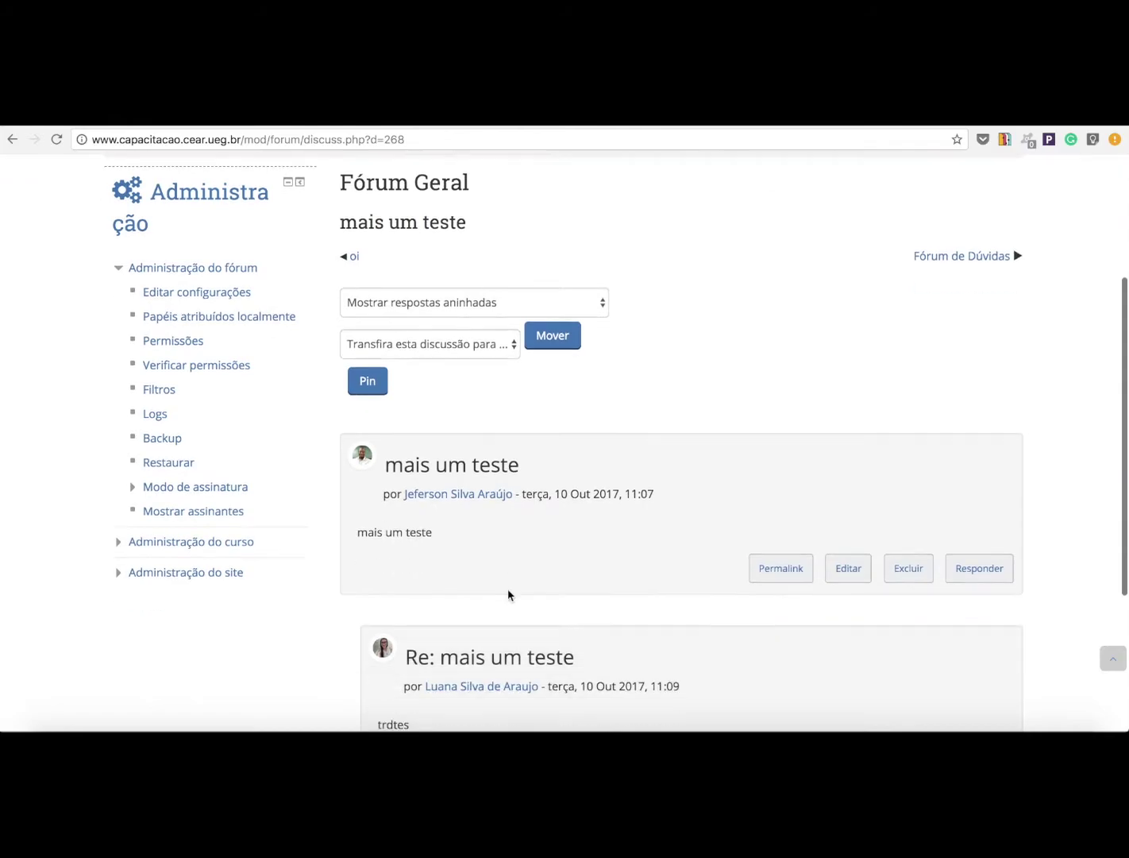
scroll(508, 595, down, 2)
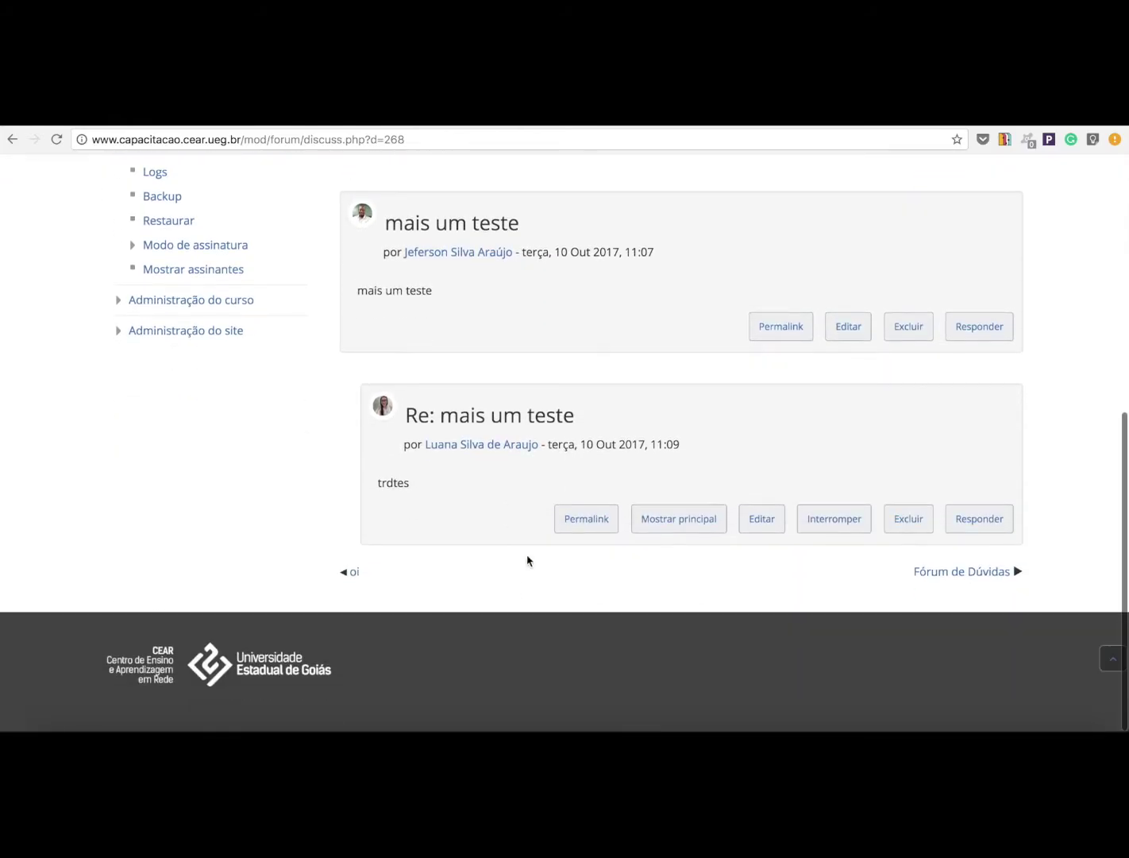
click(981, 328)
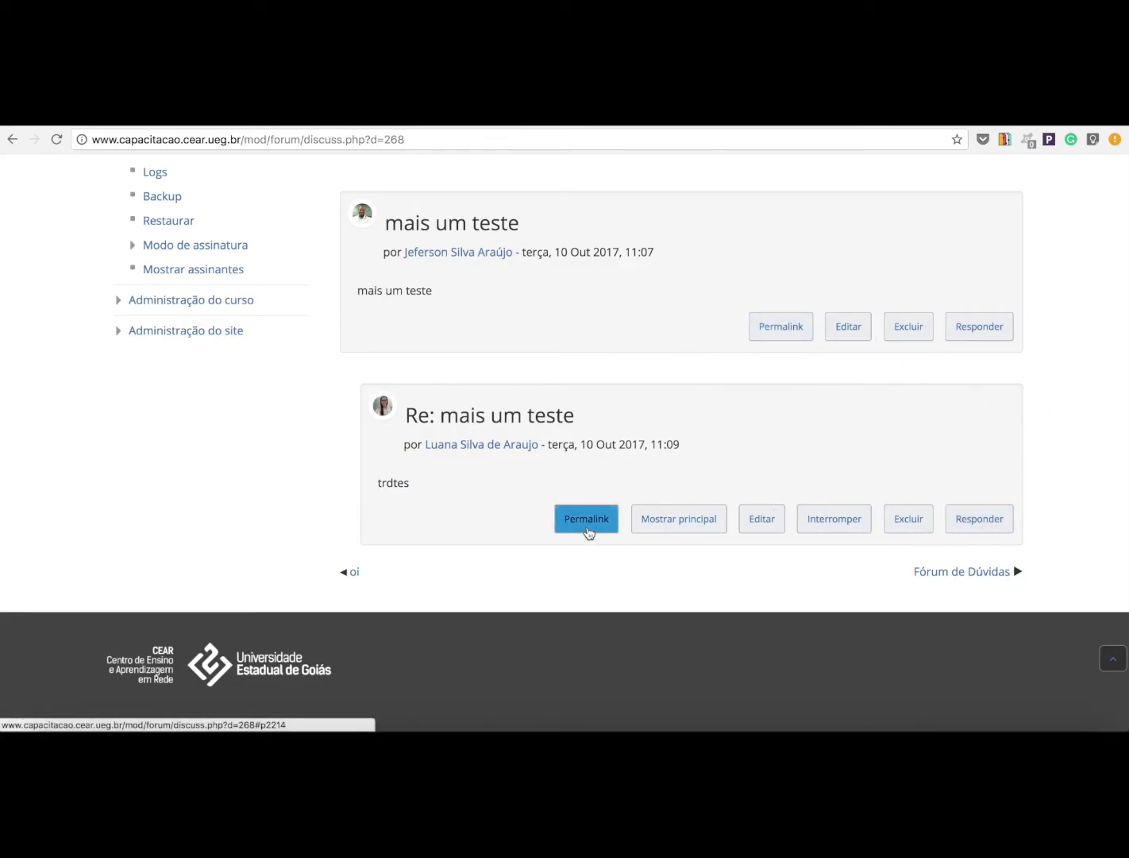
scroll(82, 295, up, 4)
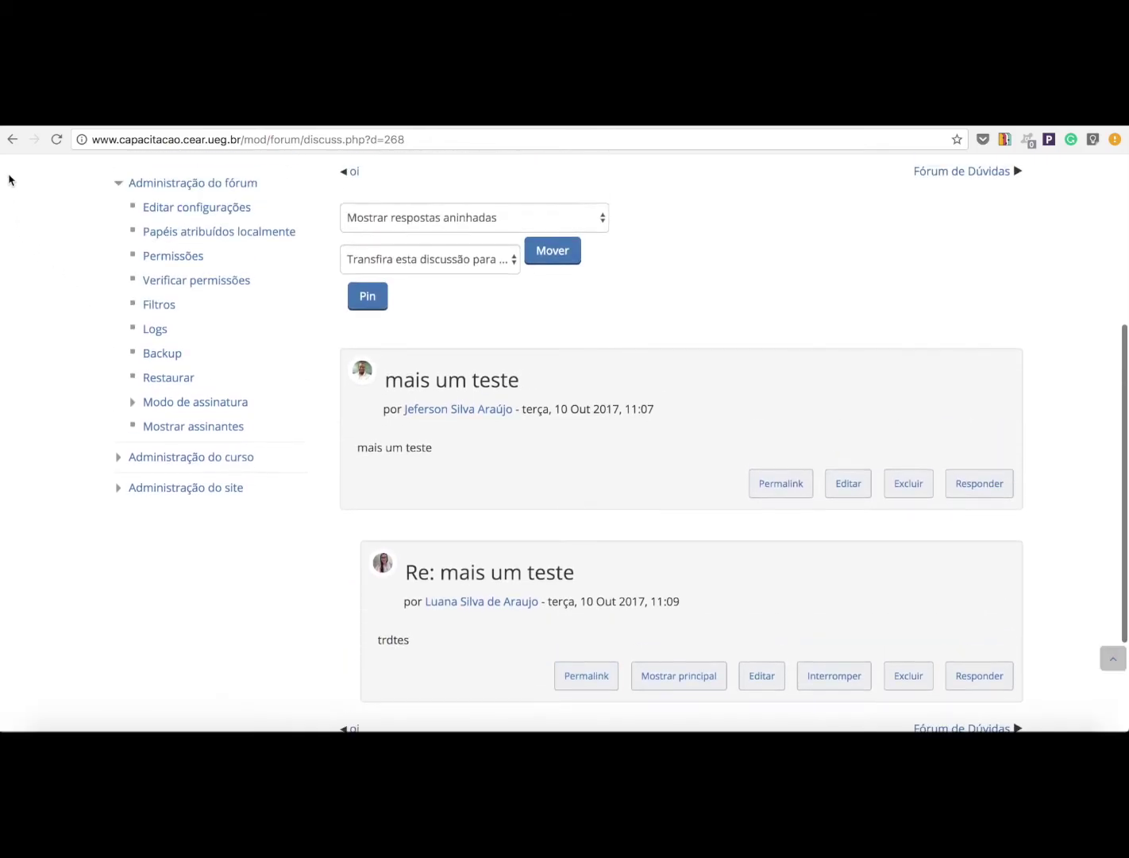
Step: Return to the TestesFerramentas course page, open the Envio de Tarefa assignment and start adding a submission
click(11, 141)
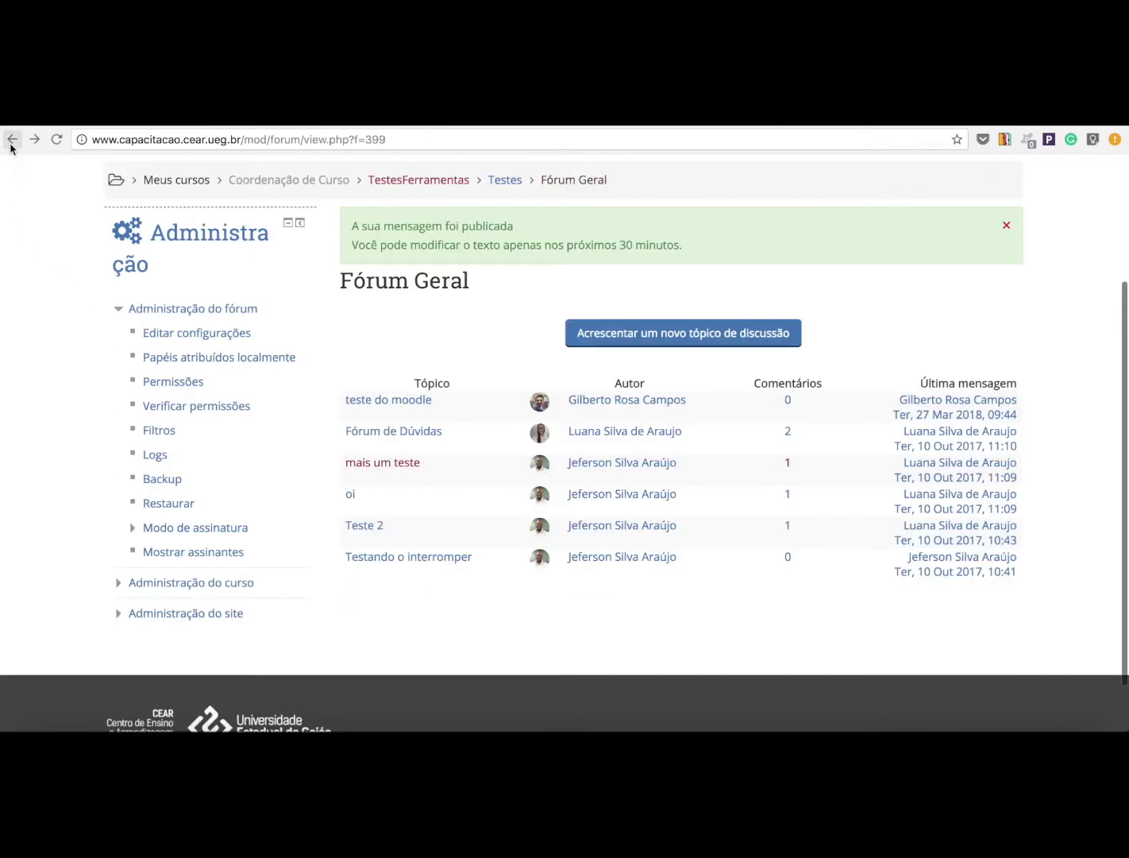
click(417, 183)
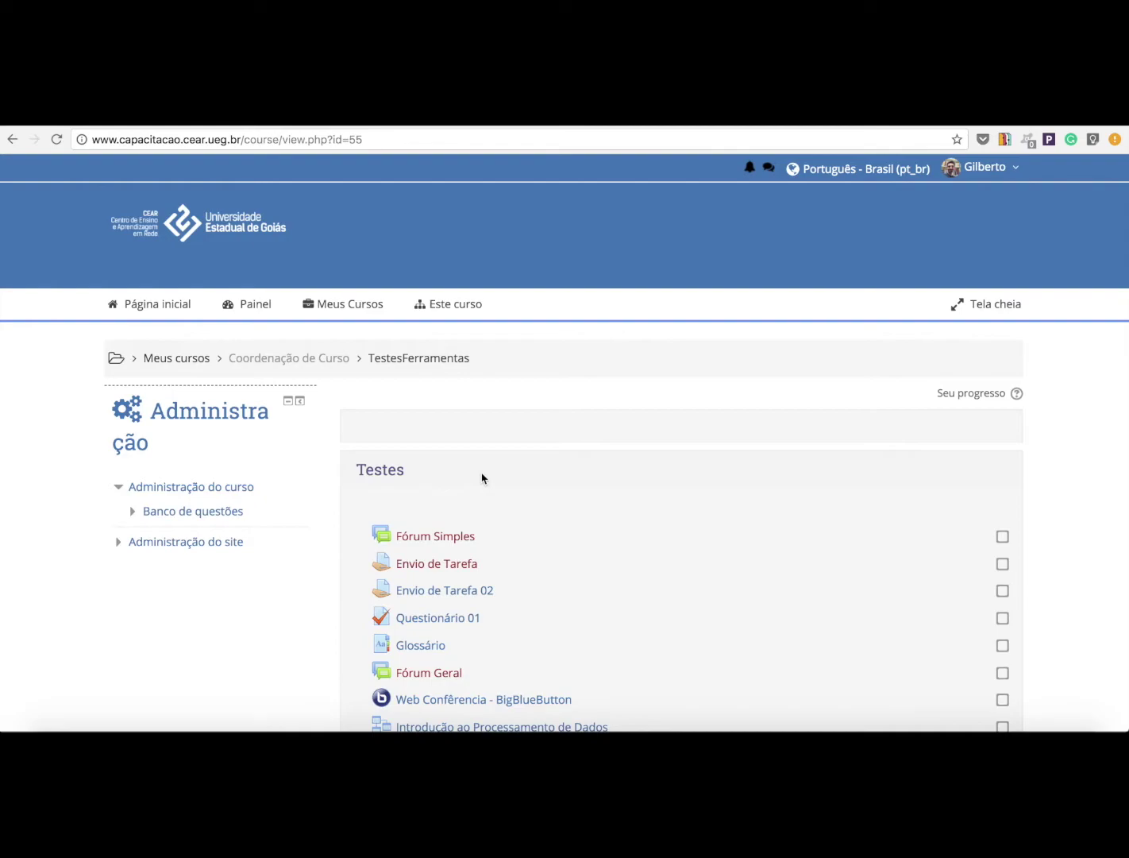
scroll(556, 582, down, 2)
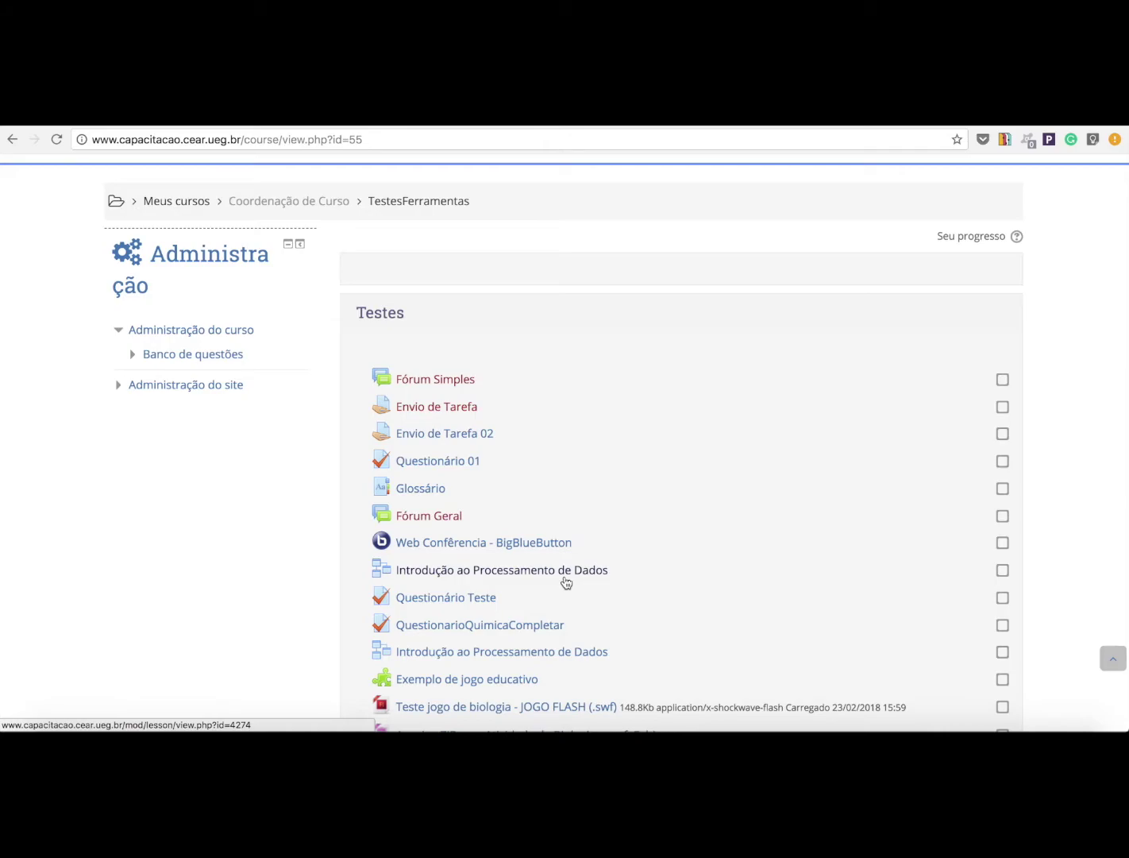
click(435, 409)
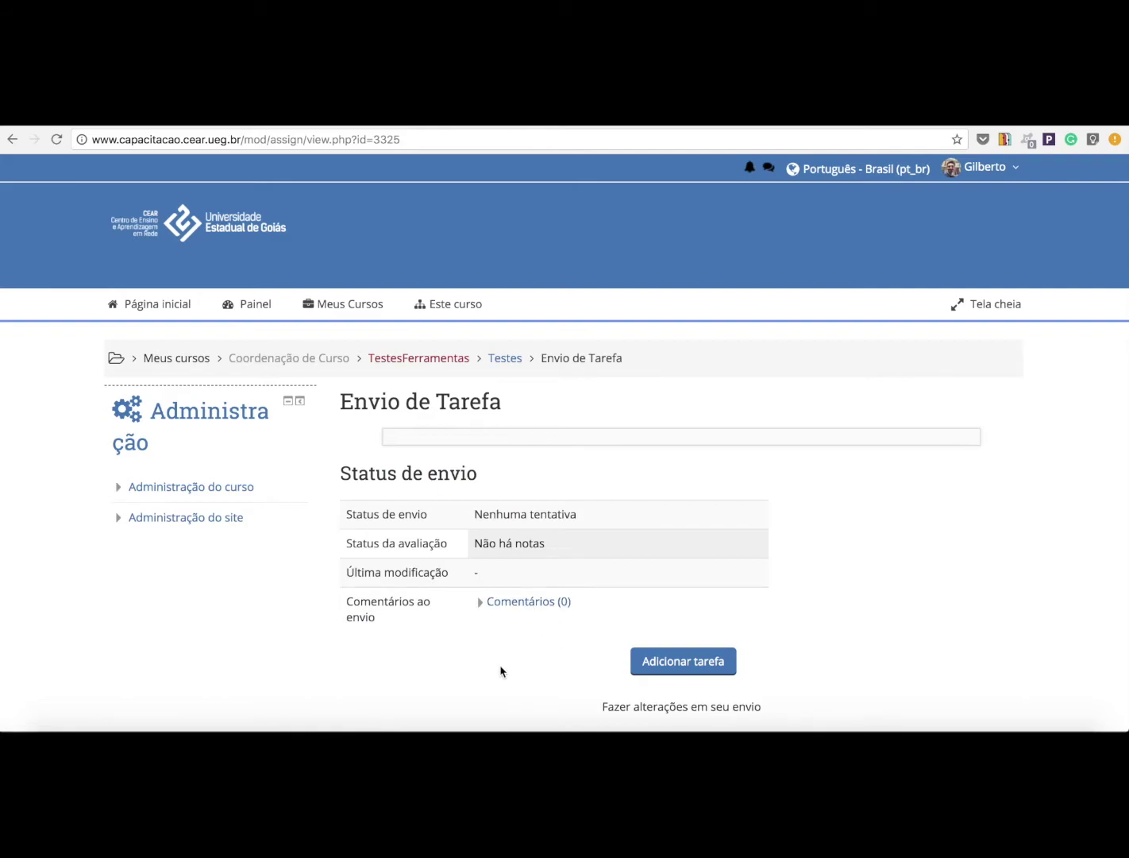
click(671, 665)
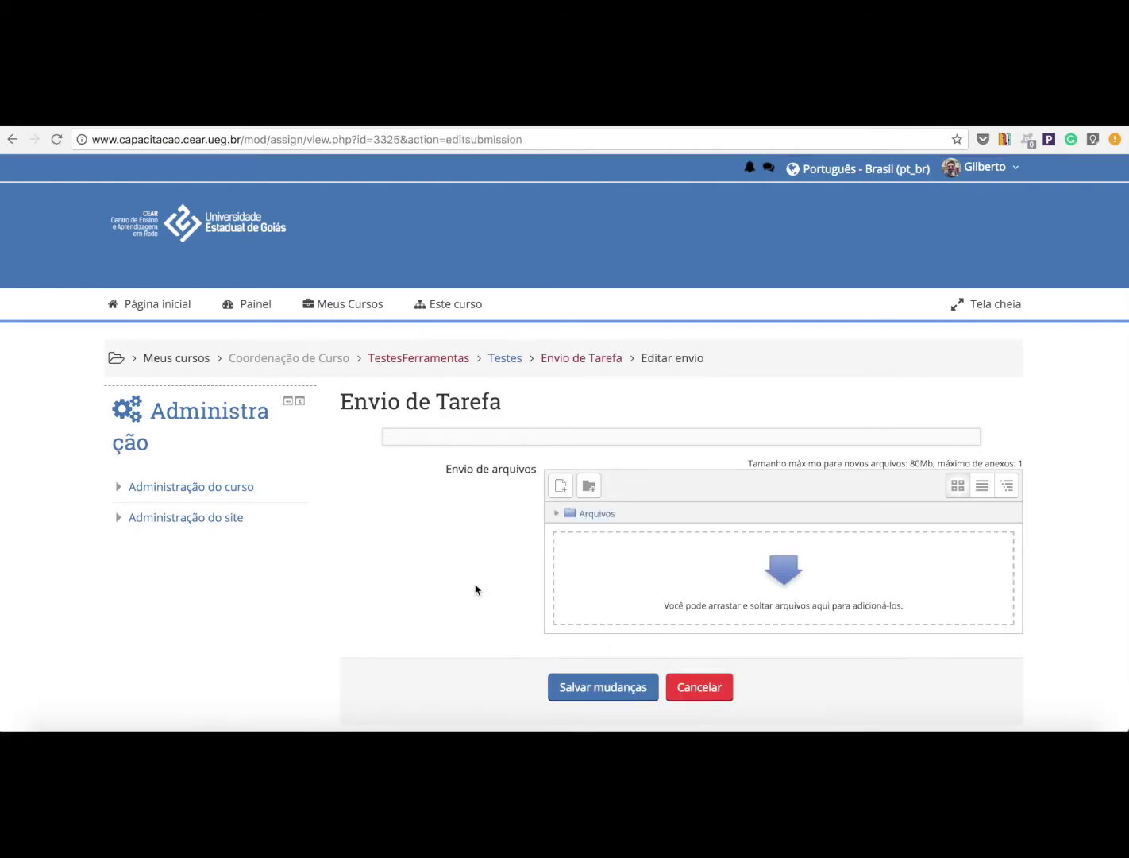
scroll(465, 580, down, 3)
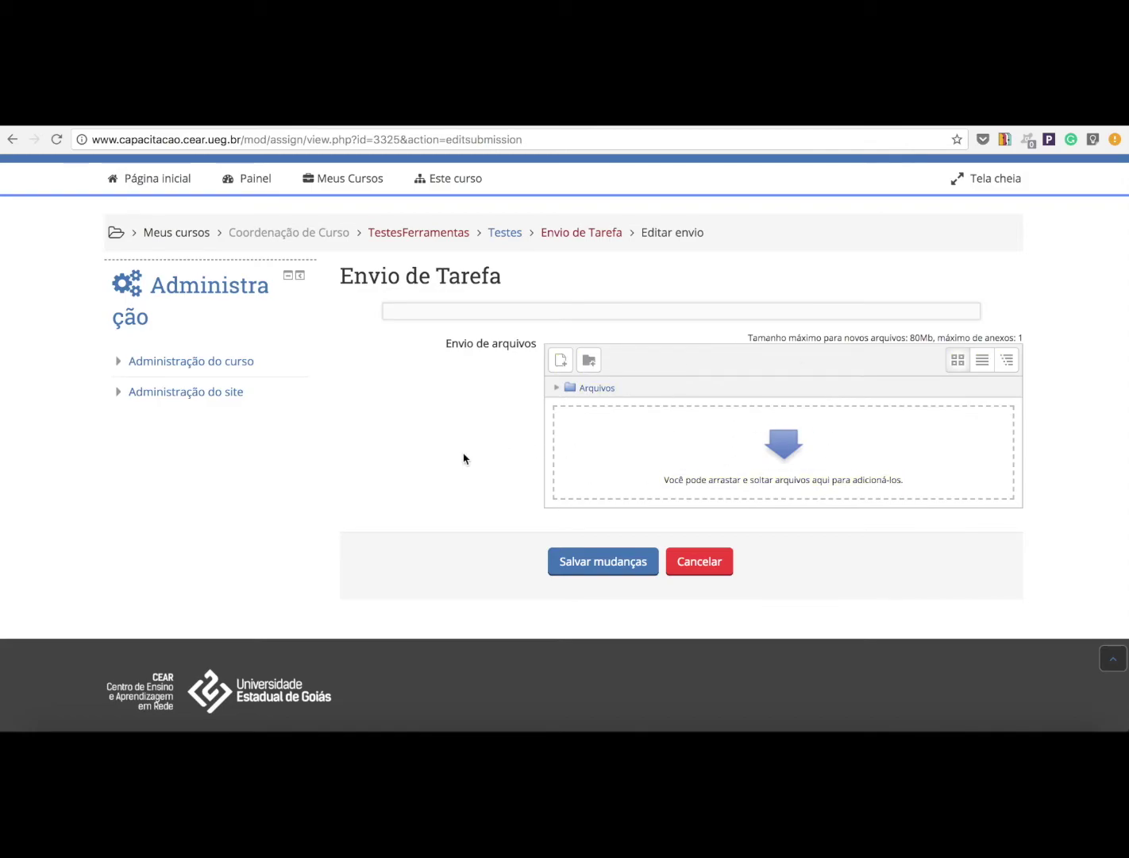
click(711, 427)
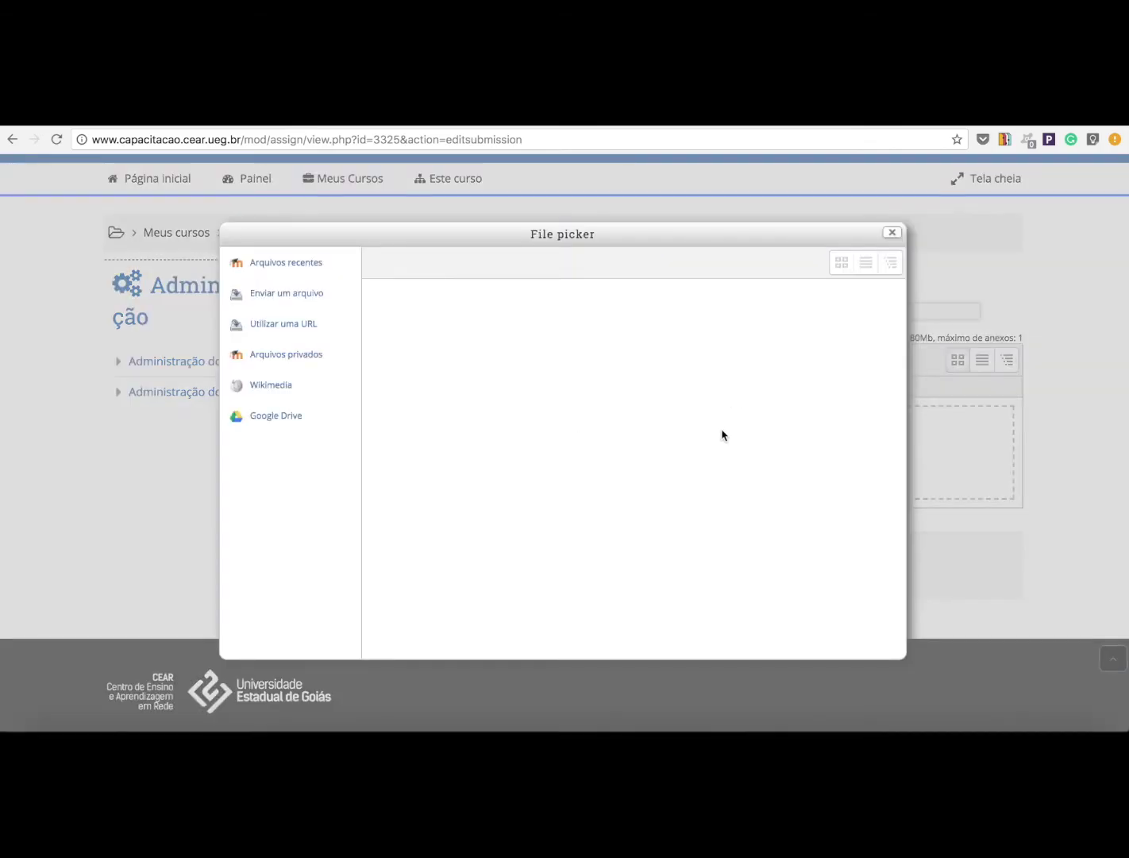
click(892, 235)
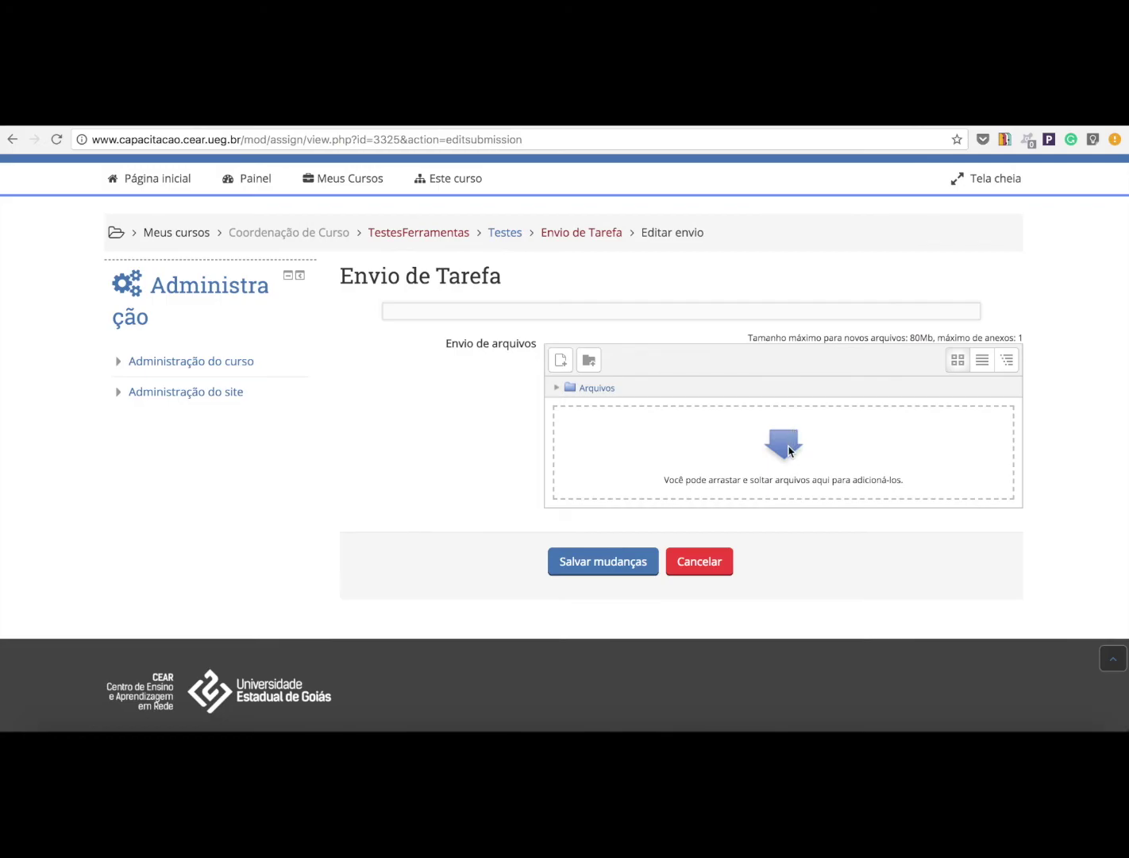
click(789, 450)
click(893, 235)
Step: Start adding a file to the submission and choose Enviar um arquivo as its source
click(560, 362)
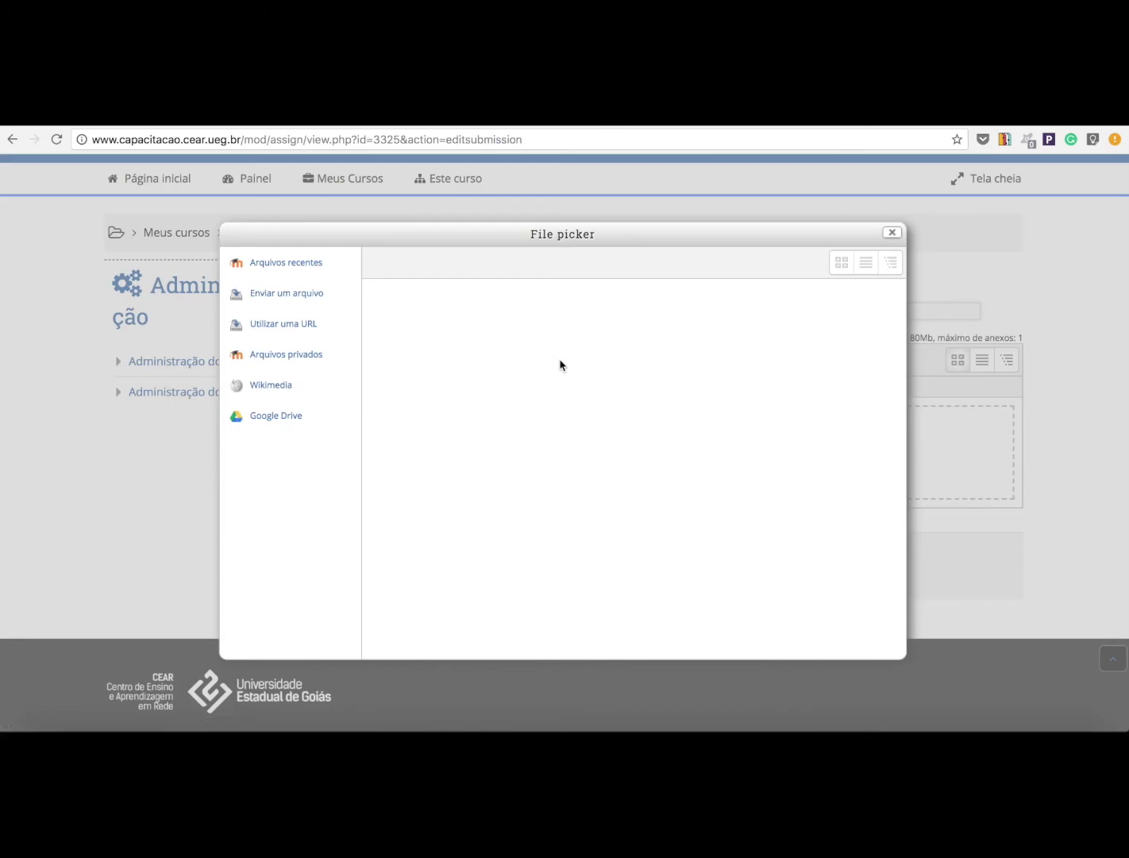
click(278, 300)
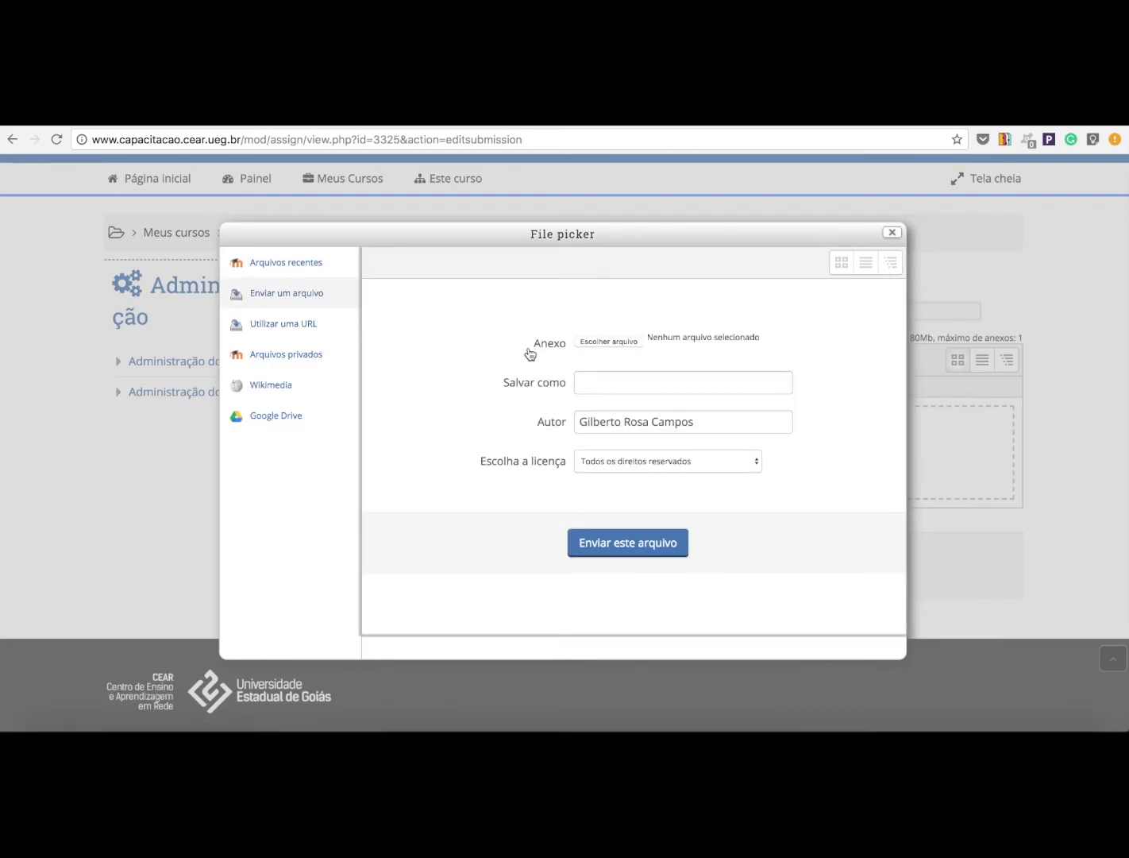
click(624, 342)
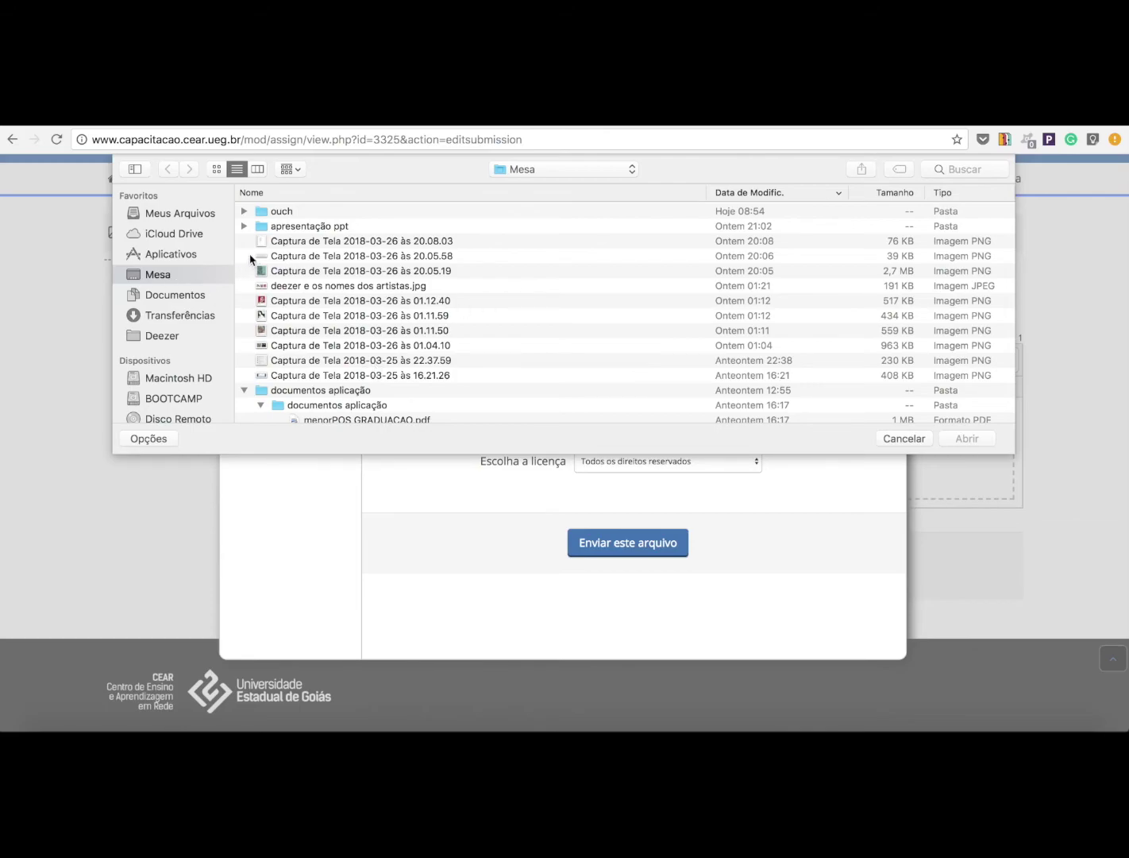
click(358, 242)
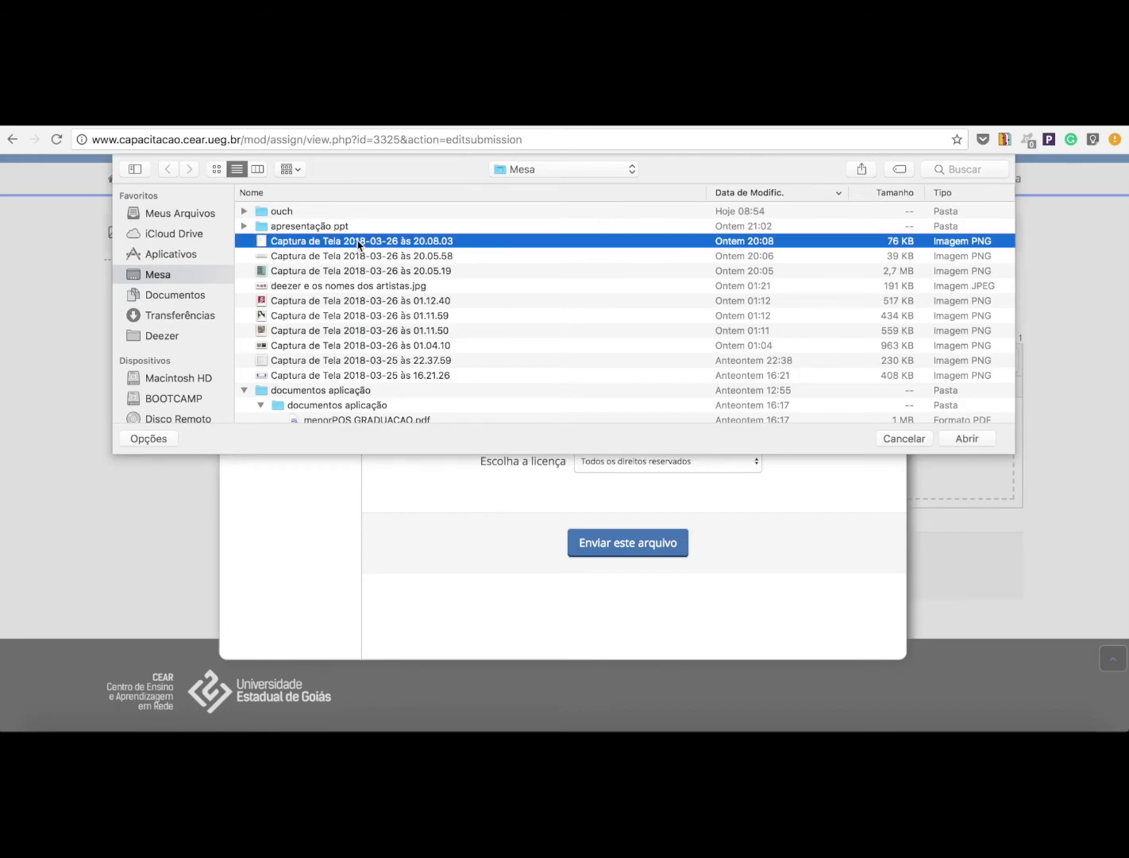
click(968, 440)
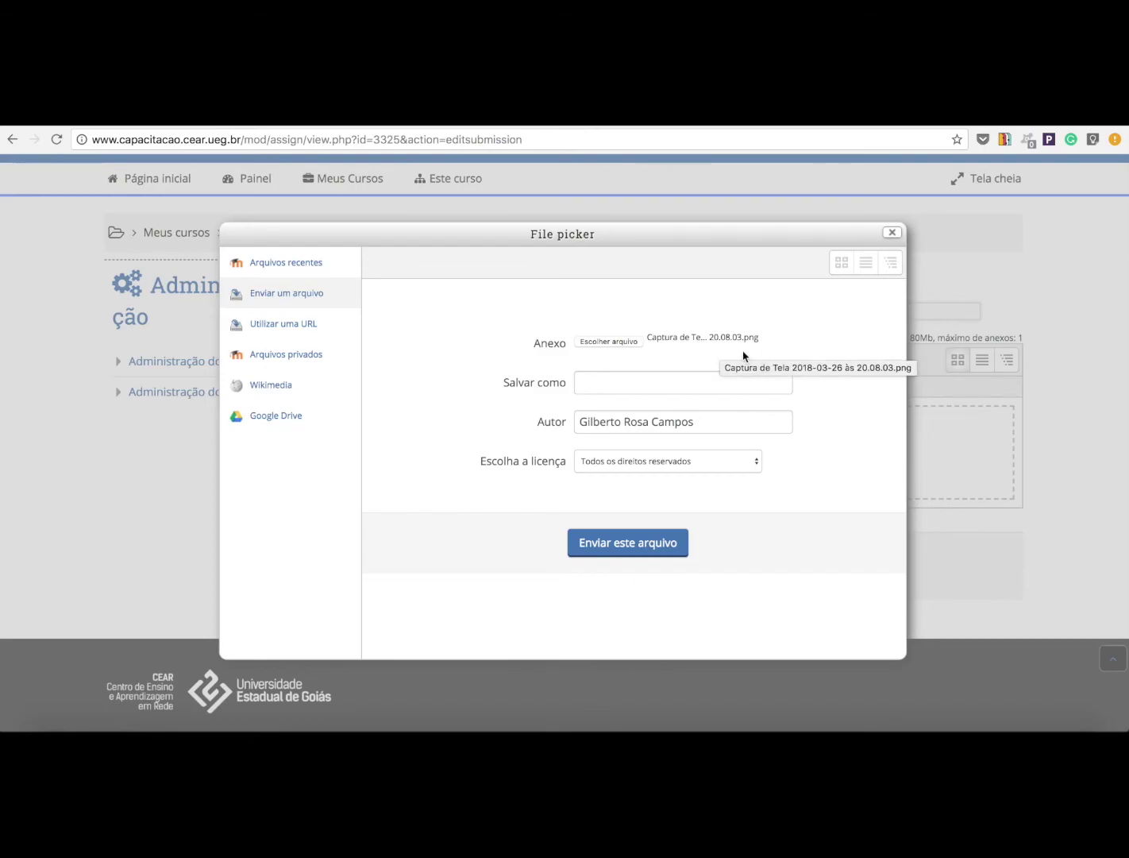
click(653, 354)
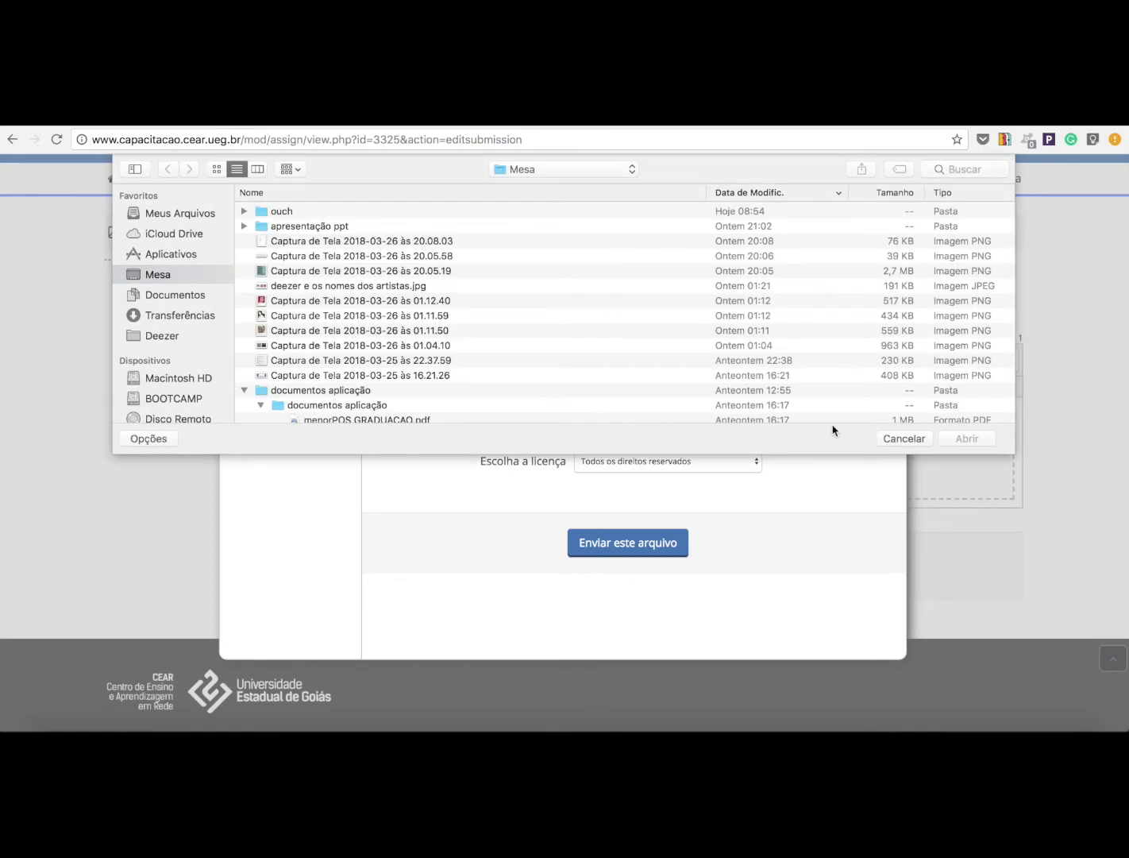
click(895, 445)
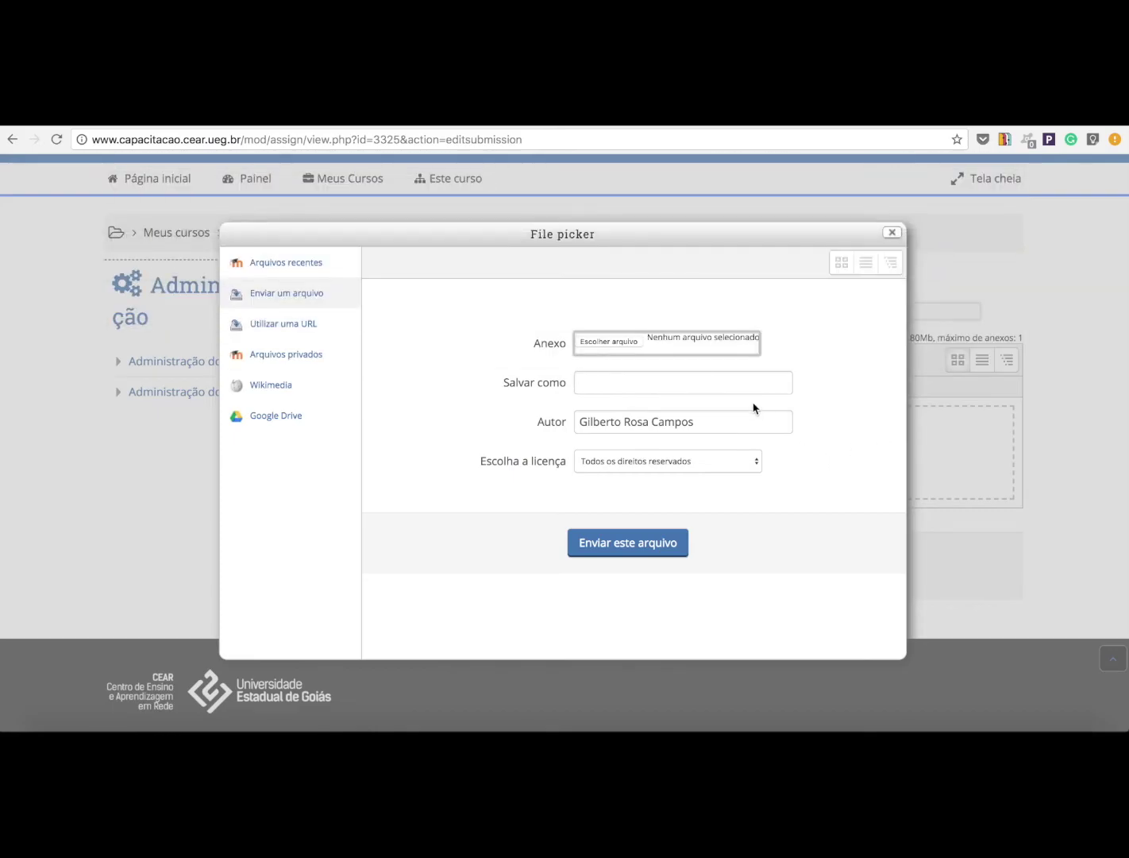
Step: Upload "Captura de Tela 2018-03-26 às 20.08.03" from the Mesa folder as the submission file and save the submission
click(613, 342)
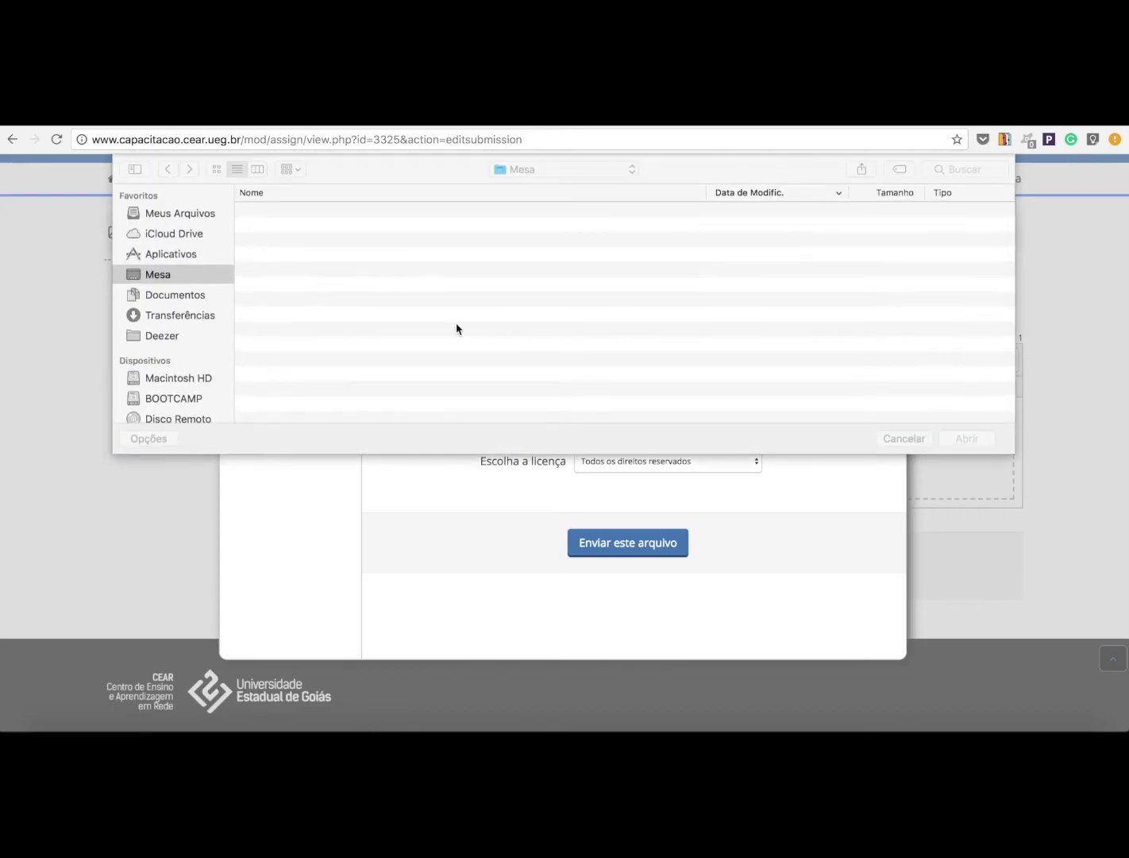
click(299, 243)
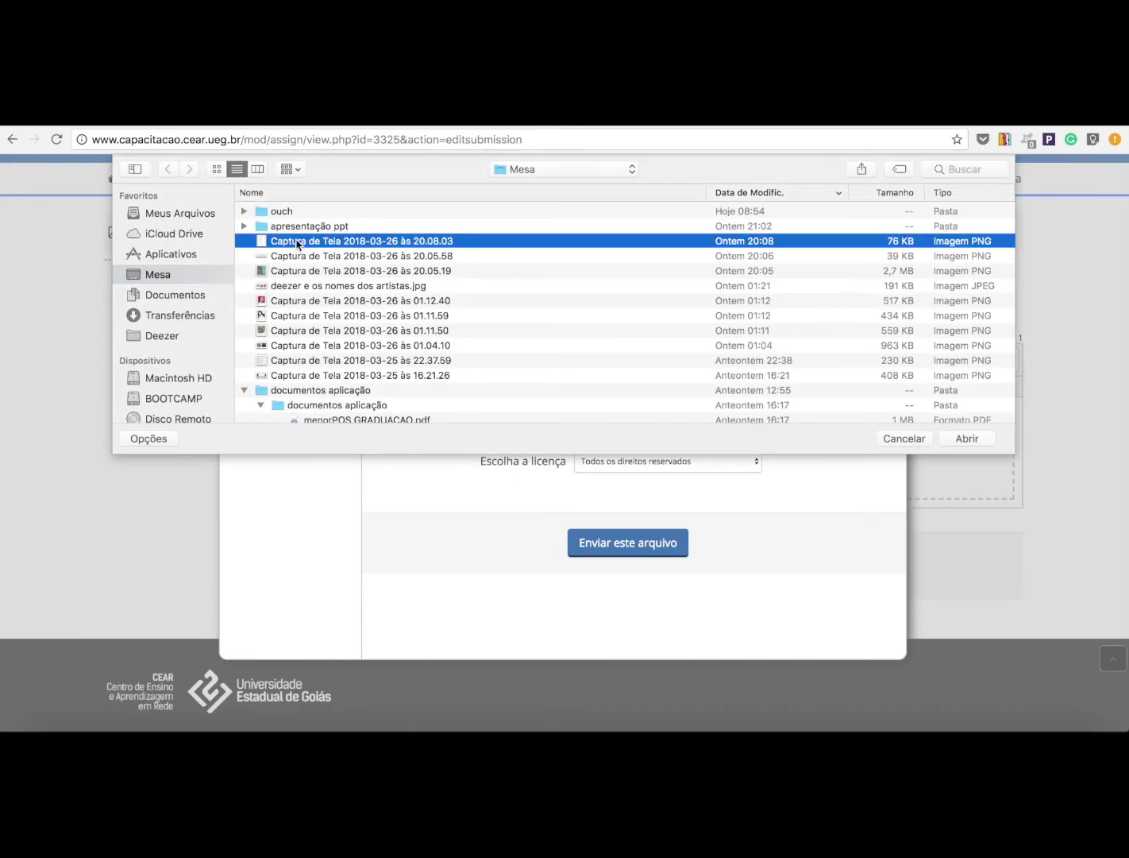
double_click(298, 242)
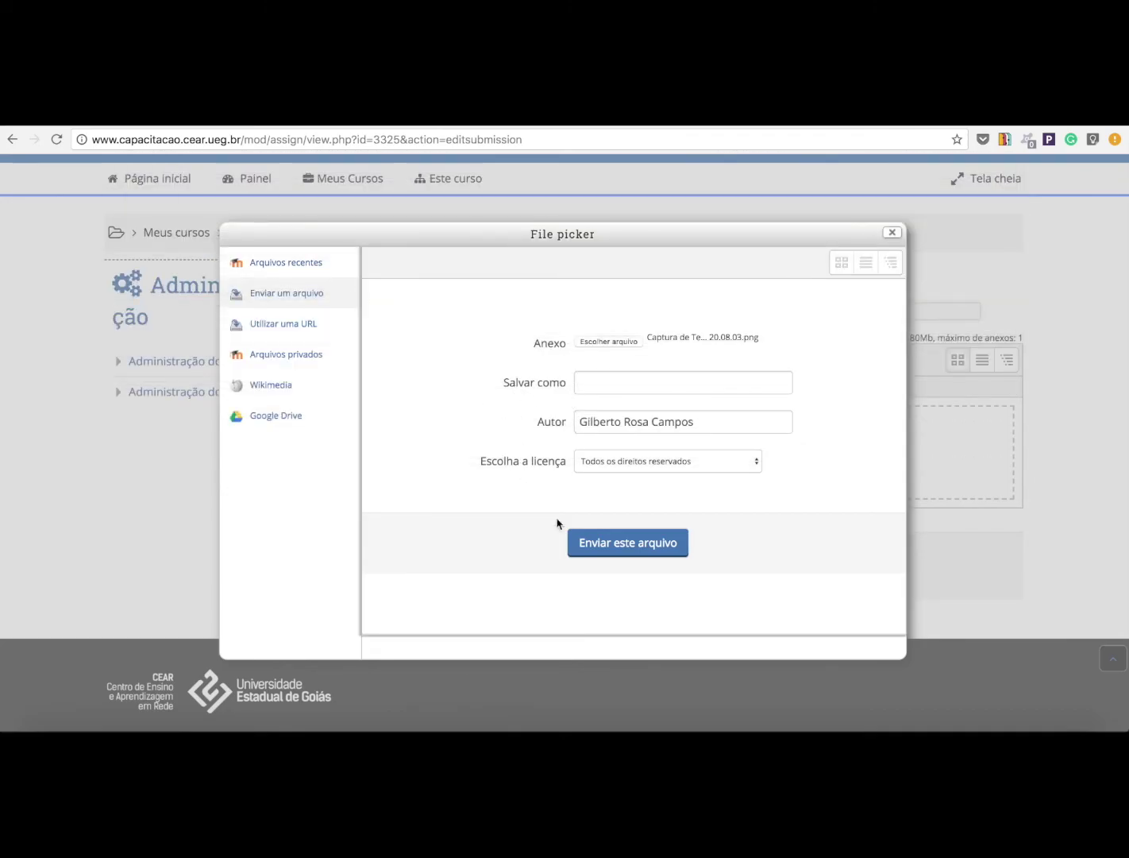
click(633, 546)
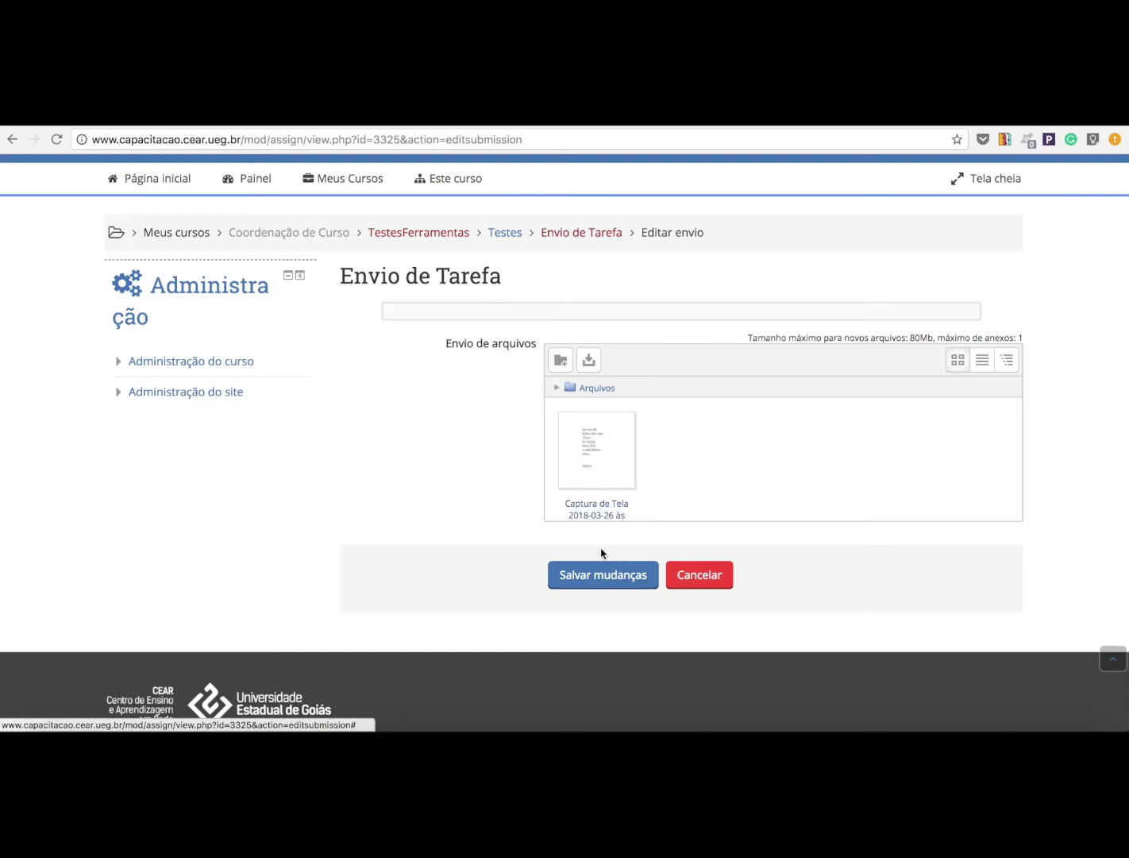
click(603, 578)
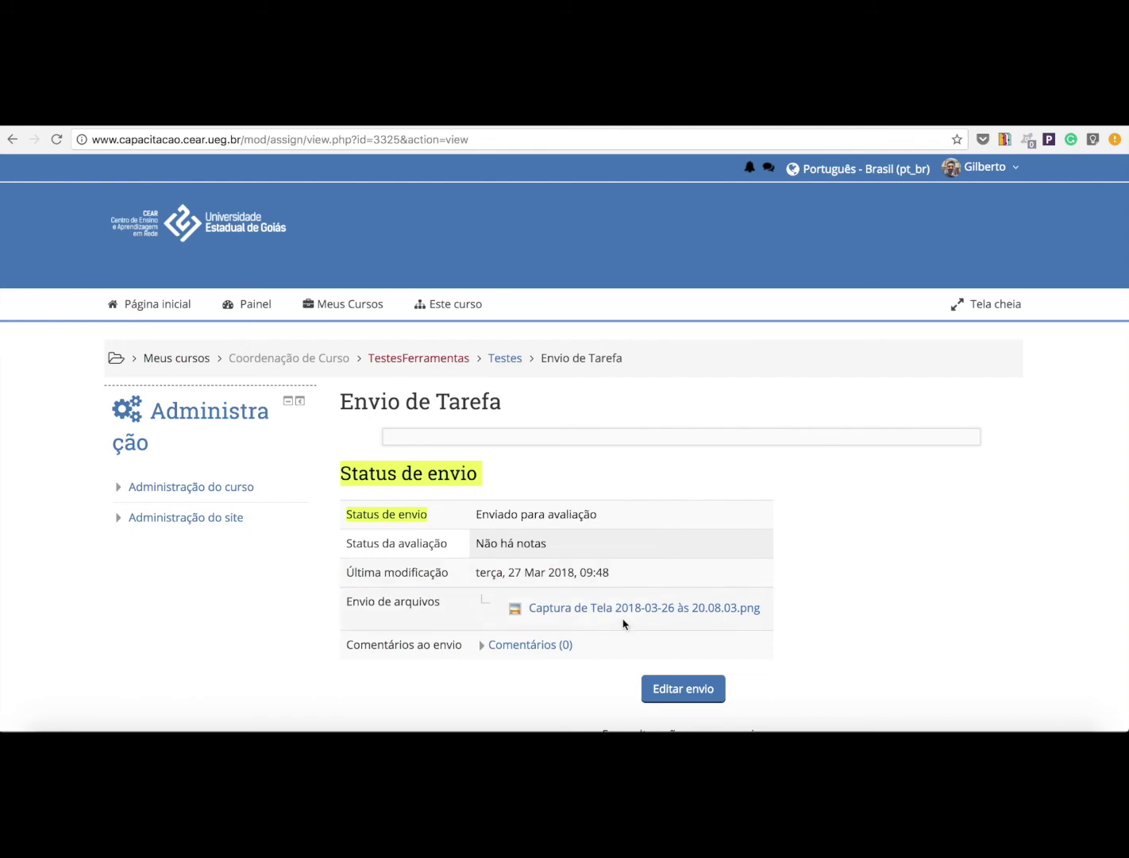
Step: Reopen the Envio de Tarefa submission for editing and delete the attached file "Captura de Tela 2018-03-26 às 20.08.03.png"
click(685, 691)
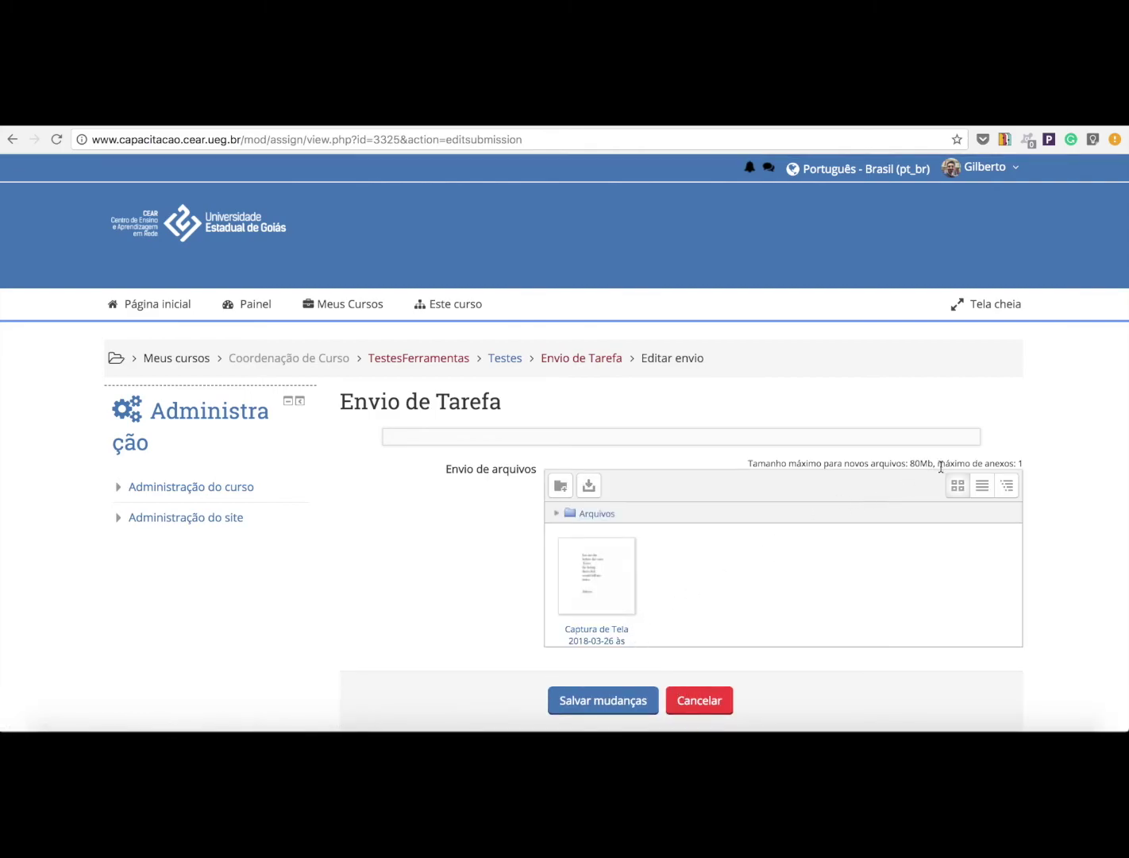
drag(969, 475, 1041, 499)
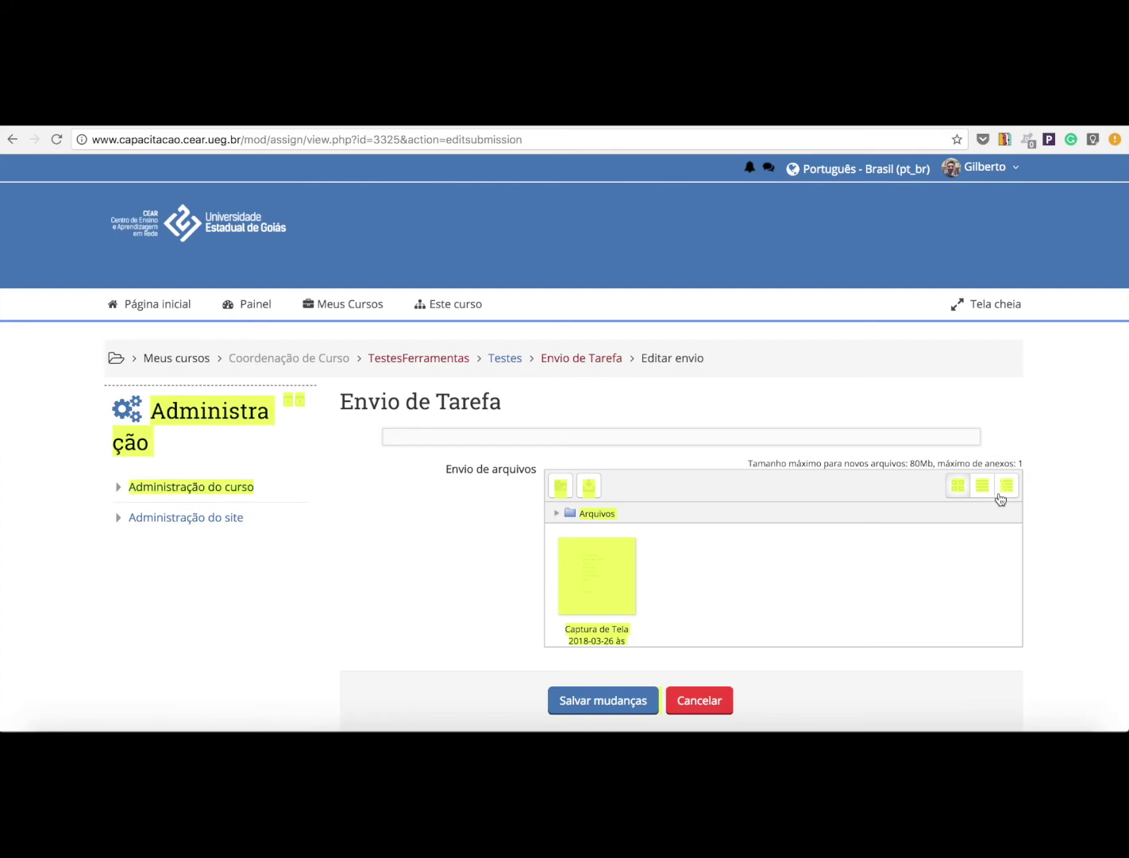
click(462, 570)
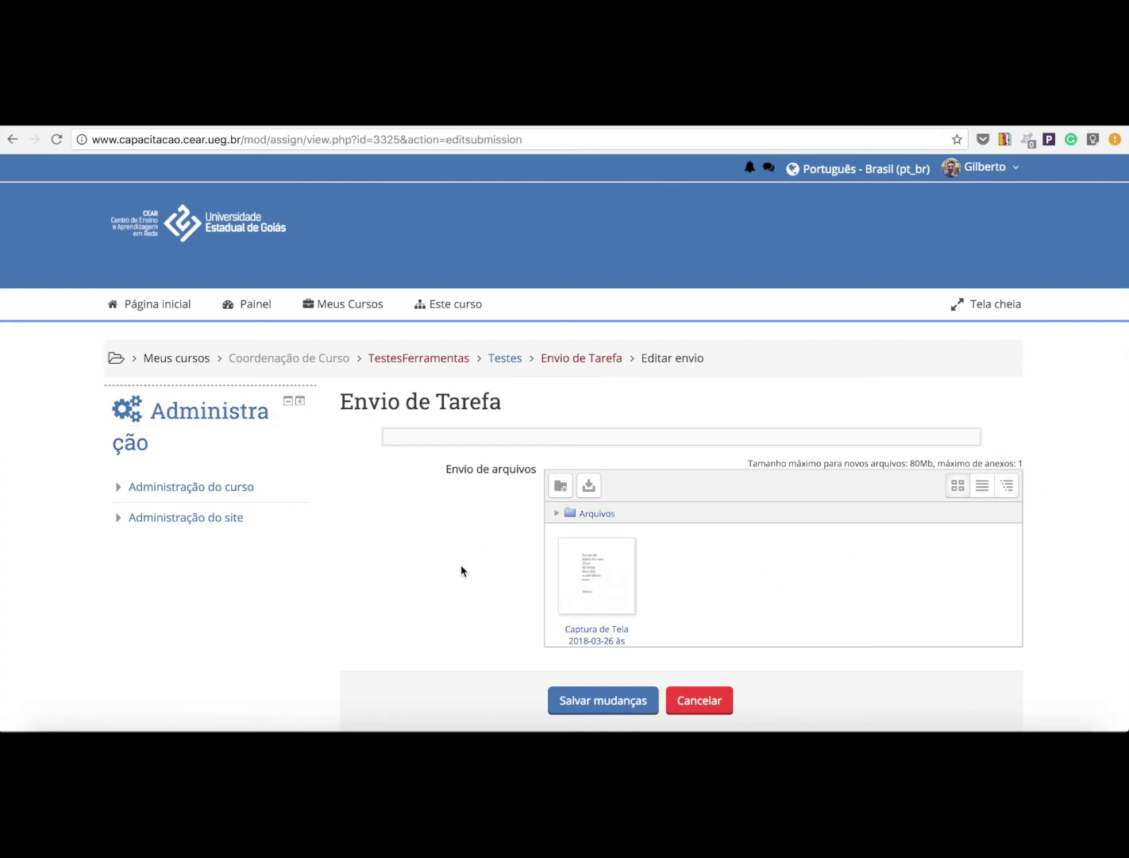
click(601, 586)
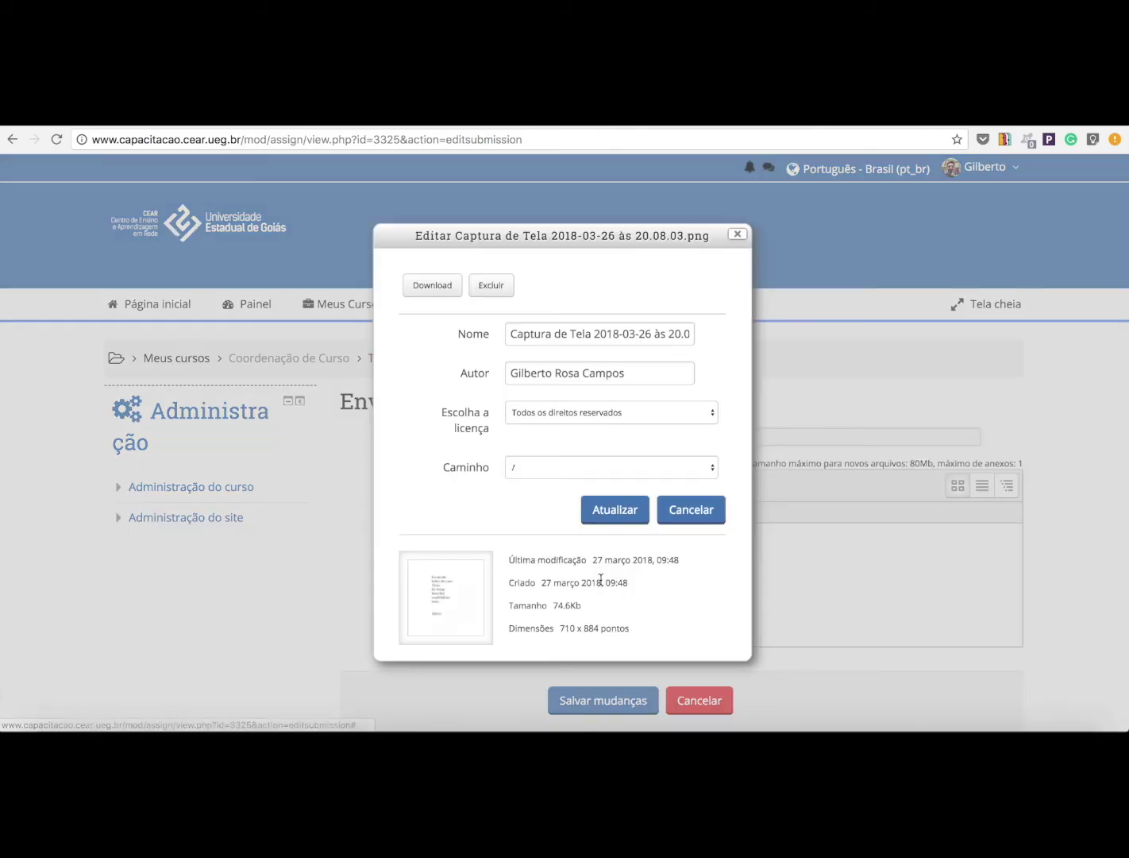
click(492, 288)
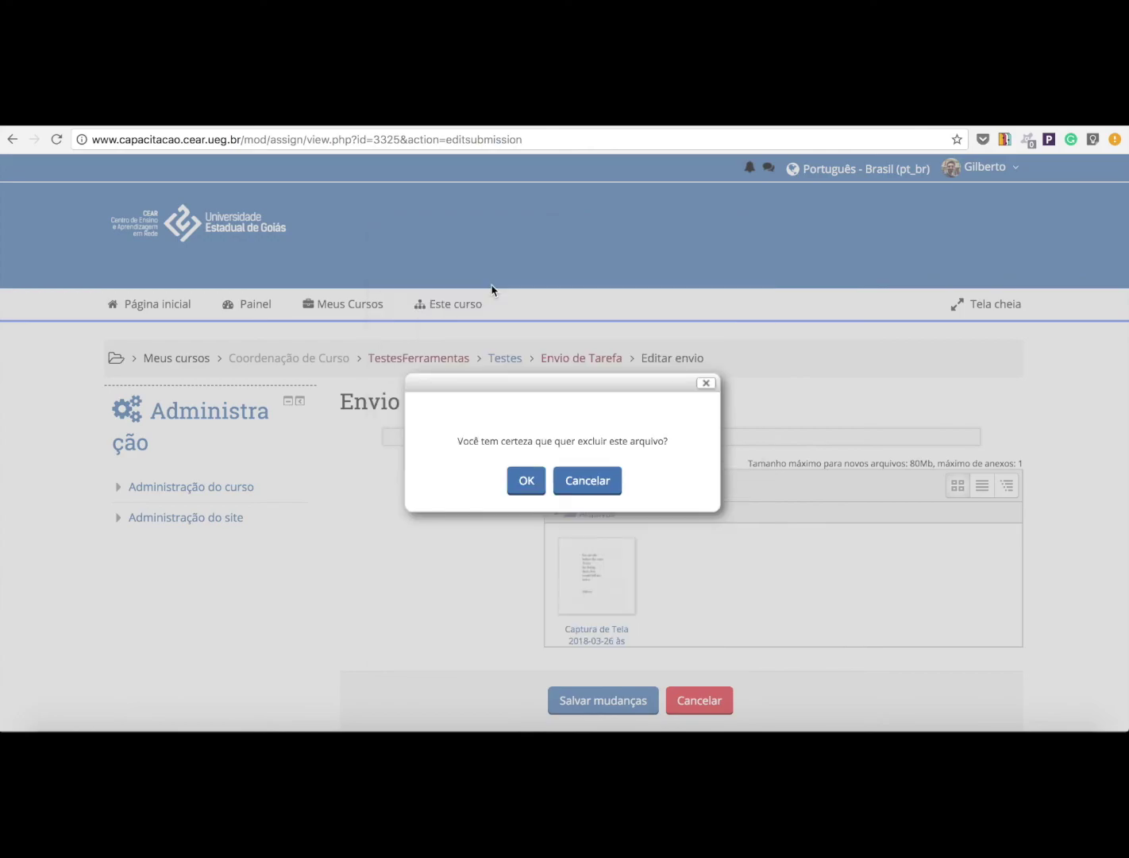
click(524, 481)
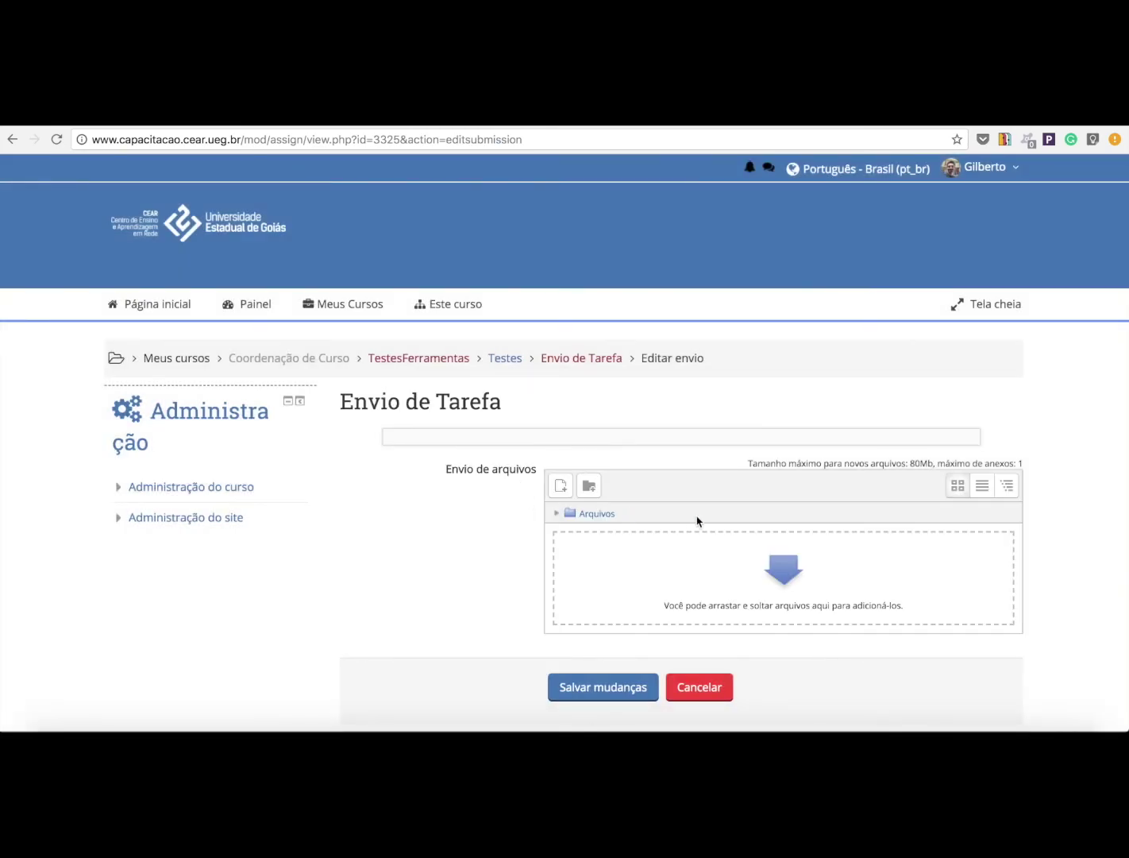
Step: Upload "Captura de Tela 2018-03-26 às 20.05.58" from the Mesa folder, save the submission and return to the TestesFerramentas course page
click(559, 490)
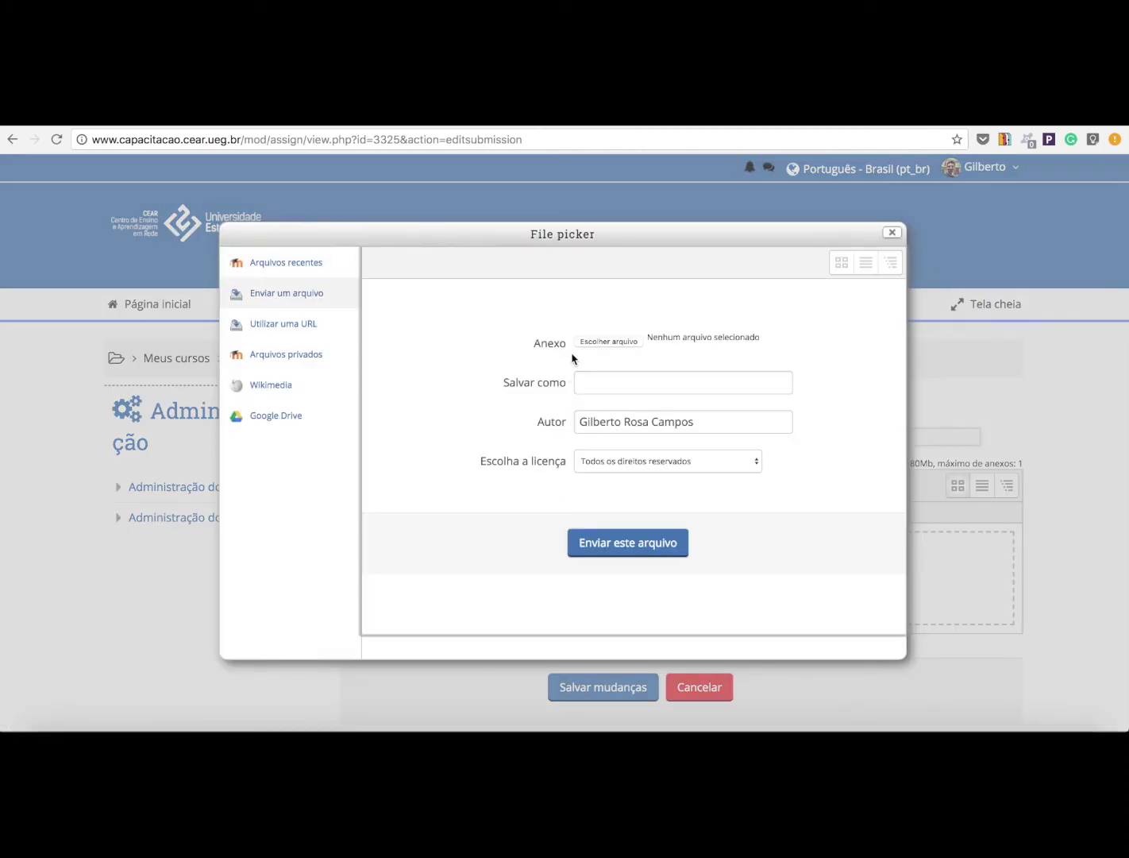
click(609, 343)
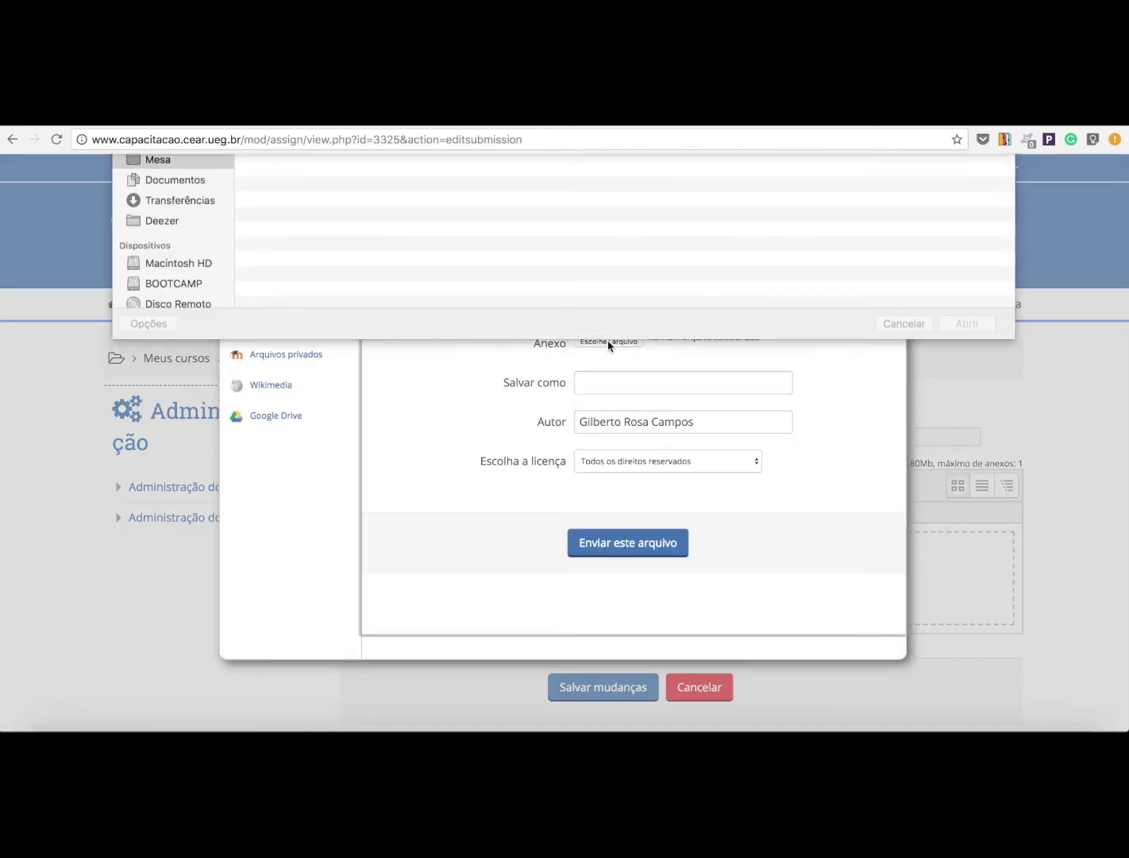
double_click(359, 259)
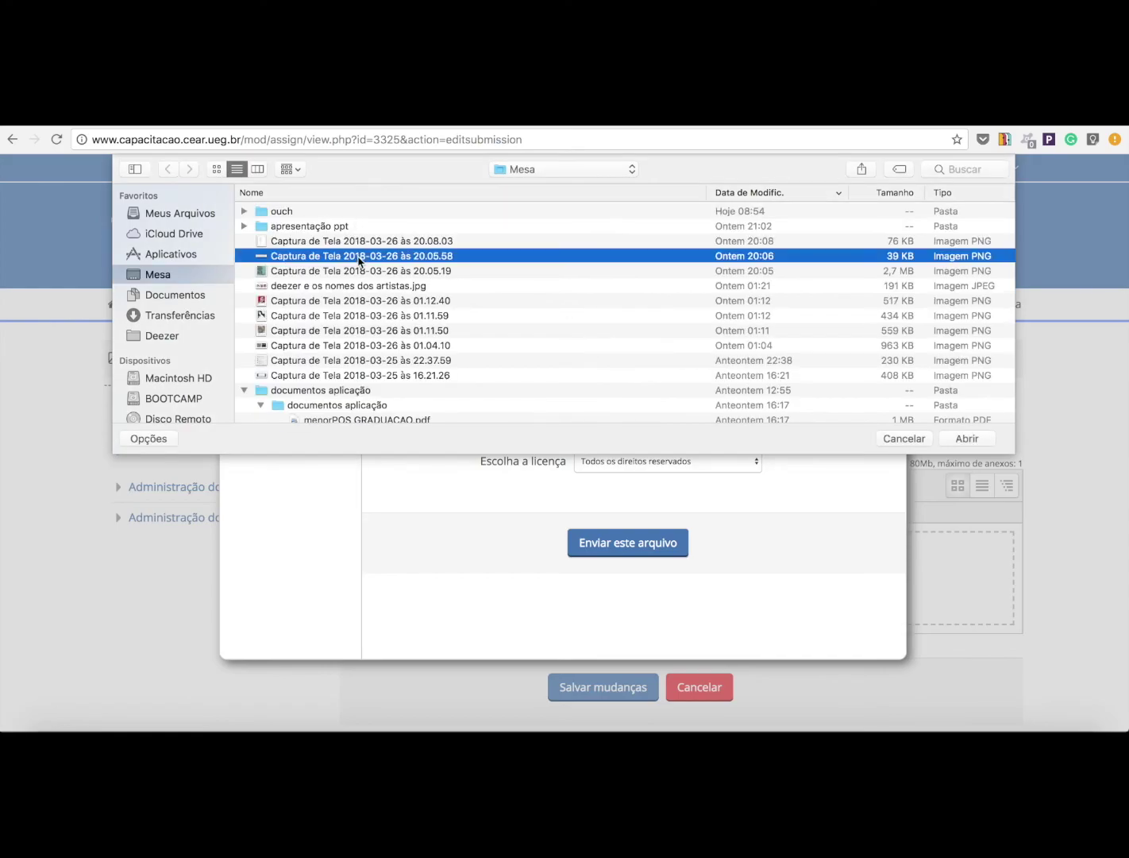
click(607, 540)
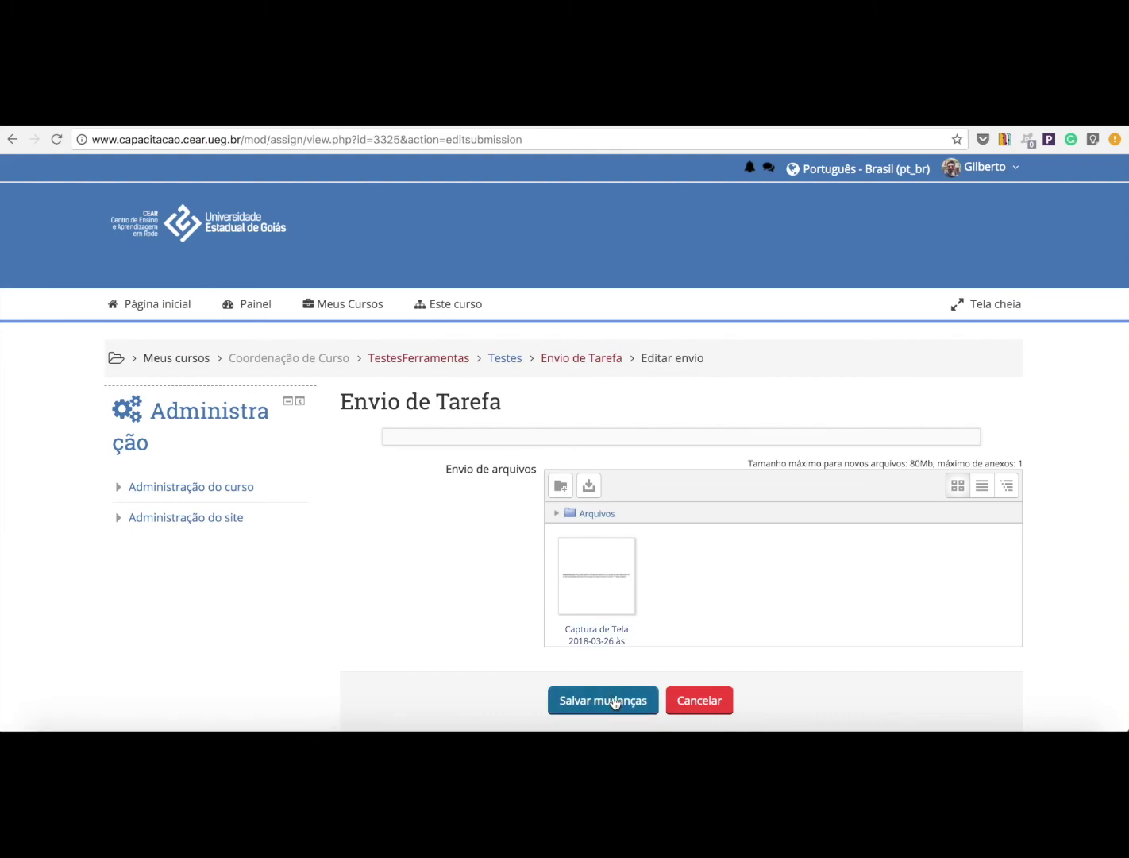
click(615, 703)
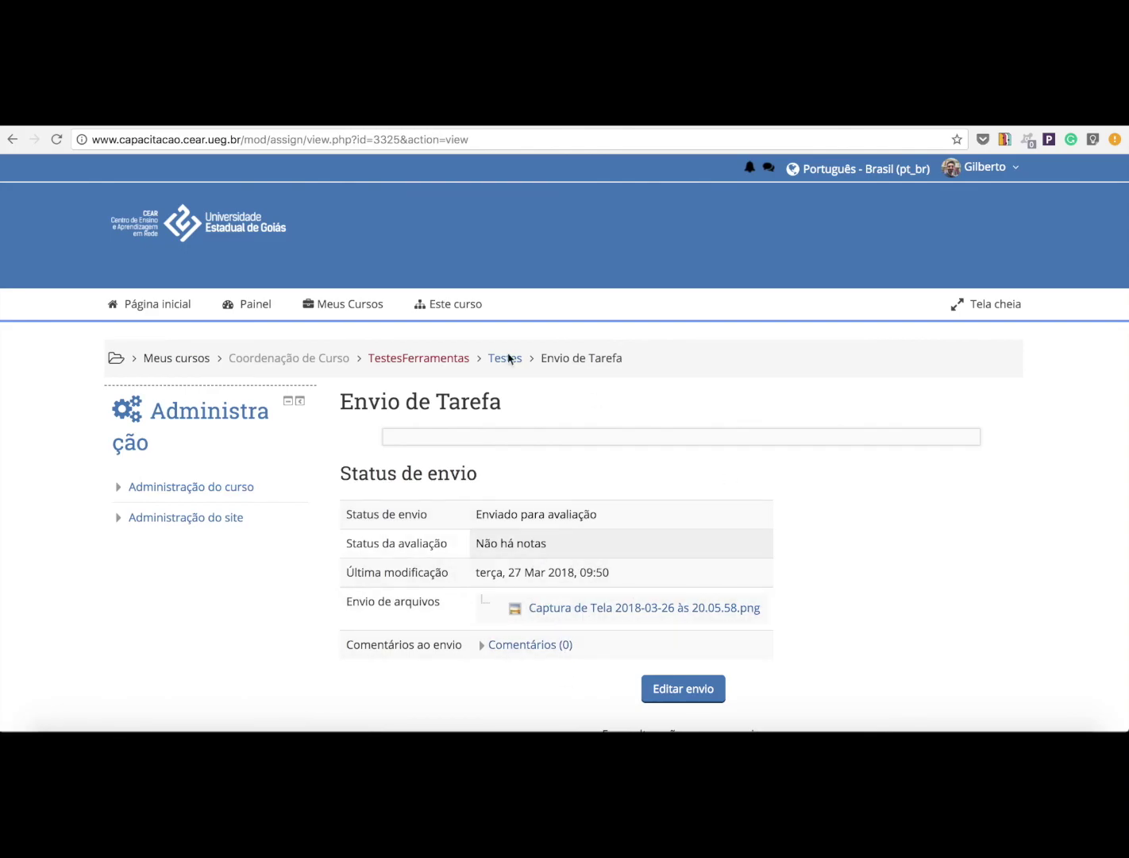
click(437, 363)
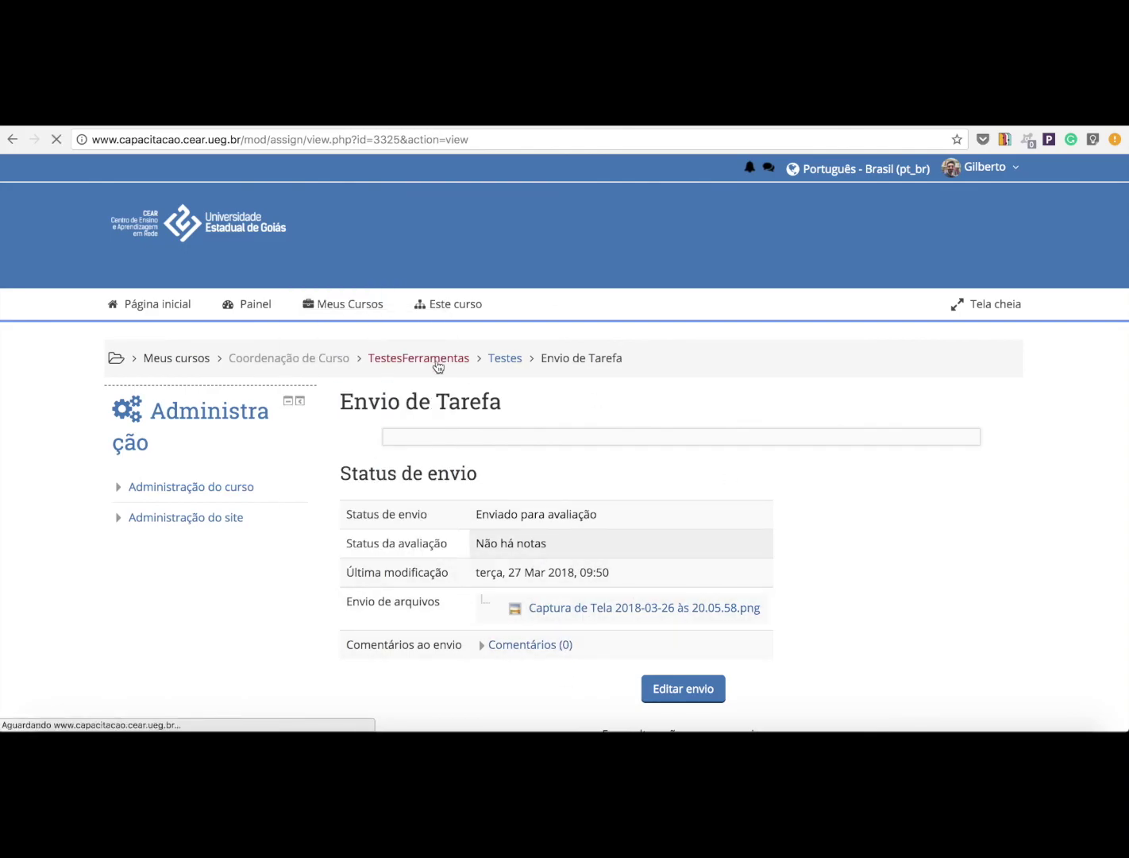